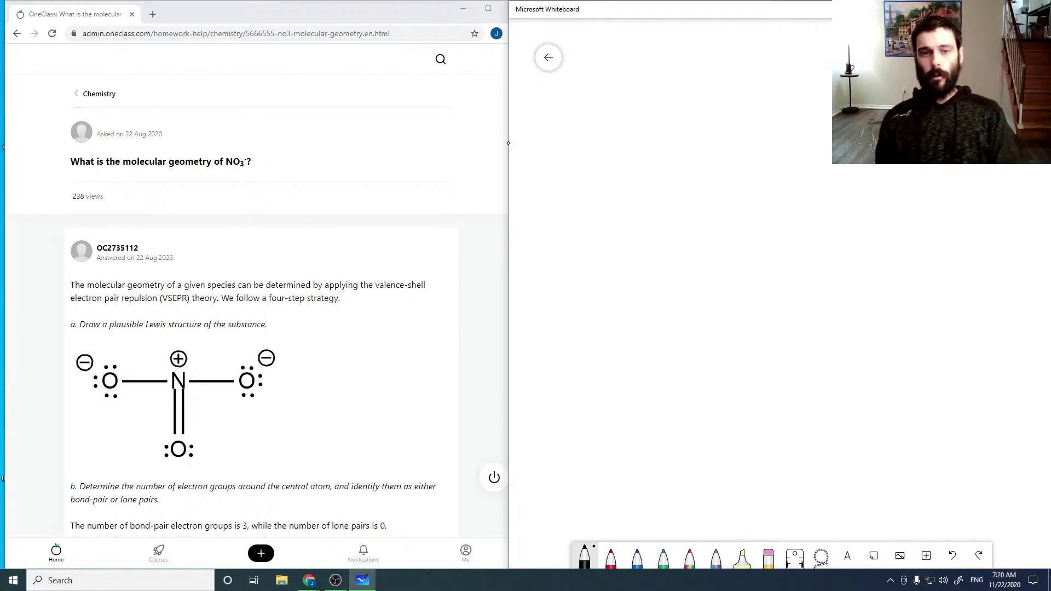
- Handwrite 'N 5 valence e⁻', 'O 6 valence e⁻' and 'NO3⁻' down the left of the board
mouse_move(534, 108)
left_mouse_down()
mouse_move(534, 141)
mouse_move(554, 105)
left_mouse_up()
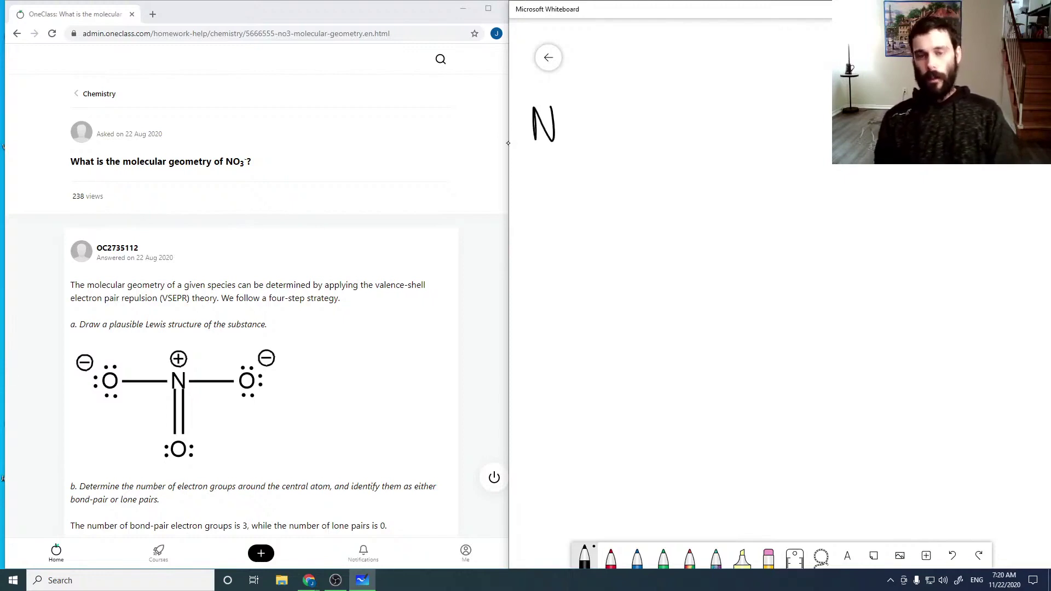
mouse_move(591, 117)
left_mouse_down()
mouse_move(590, 143)
mouse_move(629, 122)
mouse_move(633, 137)
mouse_move(668, 129)
mouse_move(695, 140)
left_mouse_up()
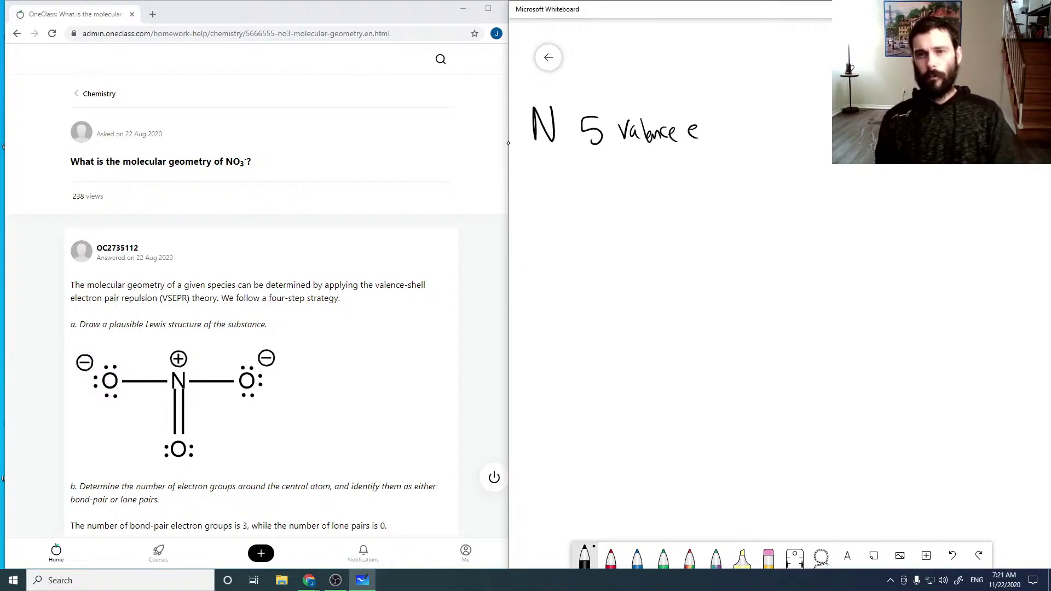
mouse_move(547, 157)
left_mouse_down()
mouse_move(597, 176)
mouse_move(630, 169)
mouse_move(640, 183)
left_mouse_up()
mouse_move(646, 158)
left_mouse_down()
mouse_move(647, 182)
mouse_move(679, 182)
left_mouse_up()
left_click_drag(684, 176, 708, 178)
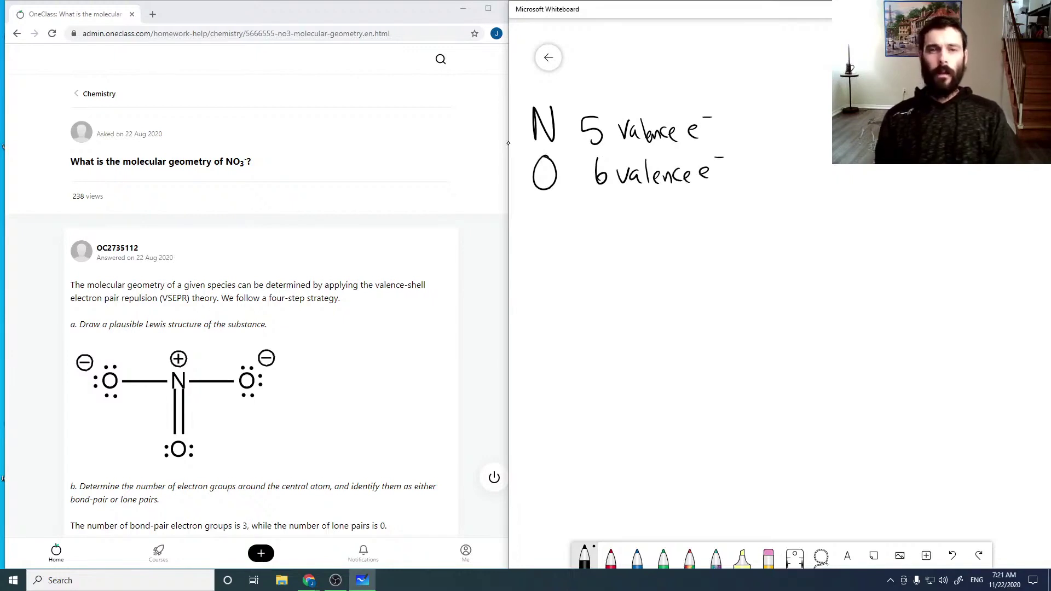
mouse_move(534, 221)
left_mouse_down()
mouse_move(544, 241)
mouse_move(554, 227)
mouse_move(563, 247)
mouse_move(566, 225)
mouse_move(578, 254)
left_mouse_up()
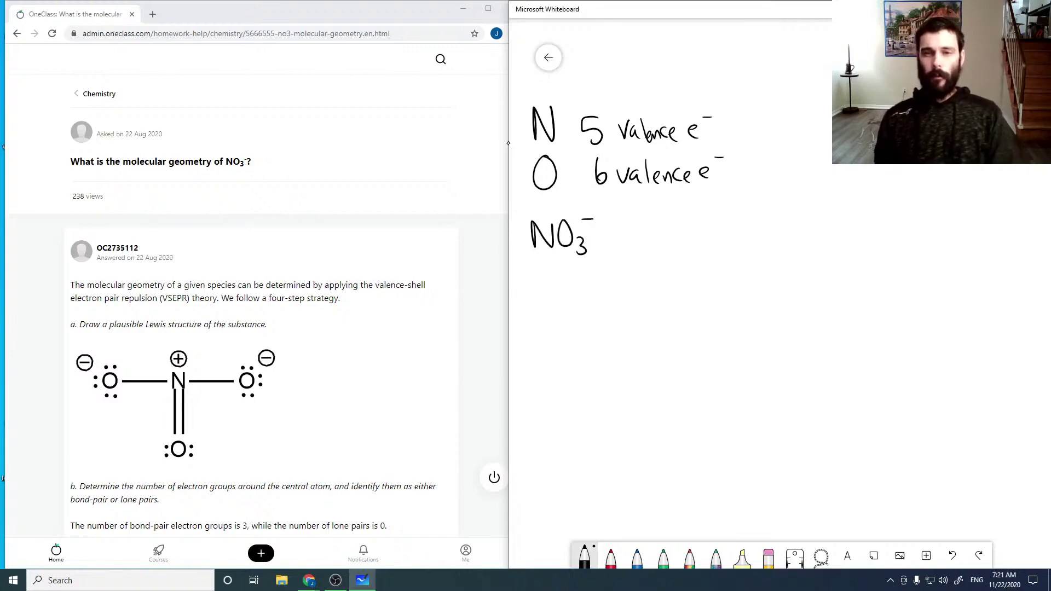
- Annotate NO3⁻ with arrows to 5 and 3×6 = 18, circling its negative charge
mouse_move(534, 266)
left_mouse_down()
mouse_move(543, 255)
mouse_move(525, 296)
mouse_move(573, 263)
left_mouse_up()
mouse_move(567, 270)
left_mouse_down()
mouse_move(578, 268)
mouse_move(567, 305)
left_mouse_up()
left_click_drag(574, 296, 578, 304)
left_click_drag(595, 286, 591, 298)
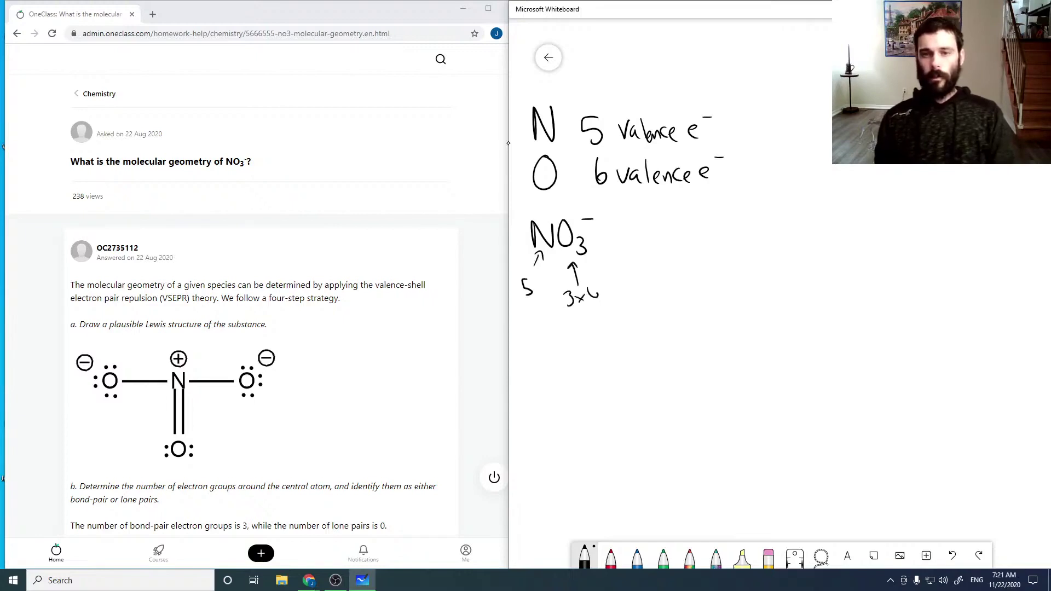
mouse_move(597, 206)
left_mouse_down()
mouse_move(577, 206)
mouse_move(602, 215)
mouse_move(584, 208)
left_mouse_up()
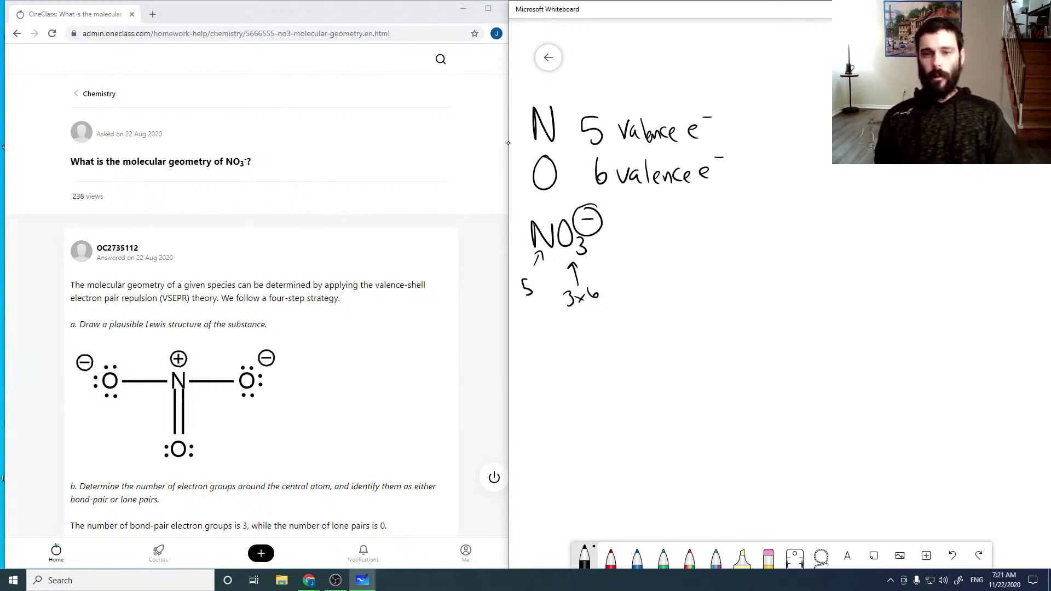
mouse_move(569, 307)
left_mouse_down()
mouse_move(603, 299)
mouse_move(595, 324)
left_mouse_up()
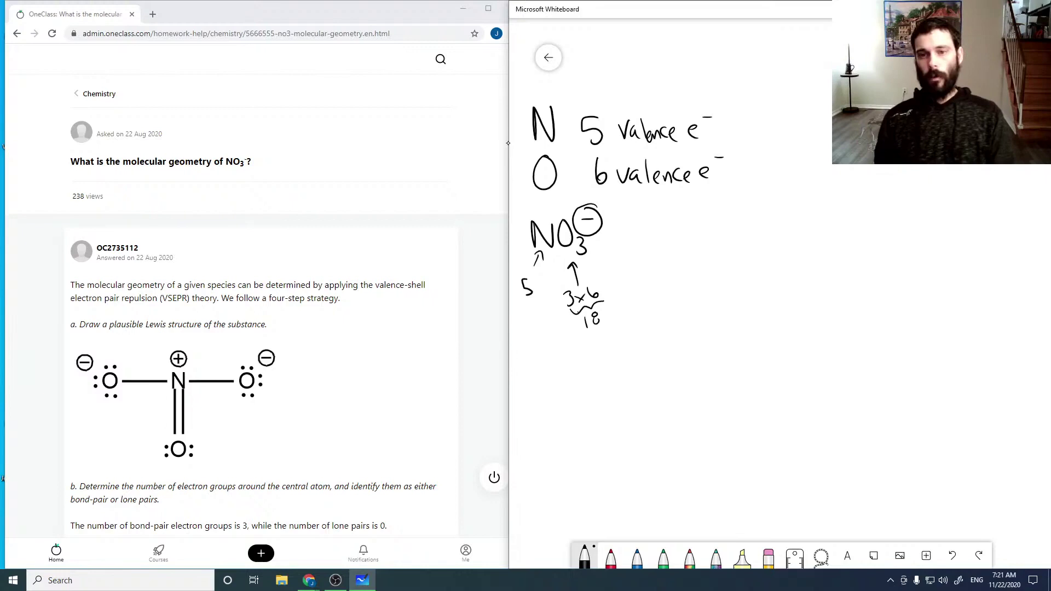
- Write the total '24 valence e⁻' and draw a dotted O to start the structure
mouse_move(624, 247)
left_mouse_down()
mouse_move(646, 264)
mouse_move(653, 253)
mouse_move(652, 266)
left_mouse_up()
mouse_move(660, 246)
left_mouse_down()
mouse_move(680, 257)
mouse_move(746, 256)
left_mouse_up()
left_click_drag(747, 234, 754, 233)
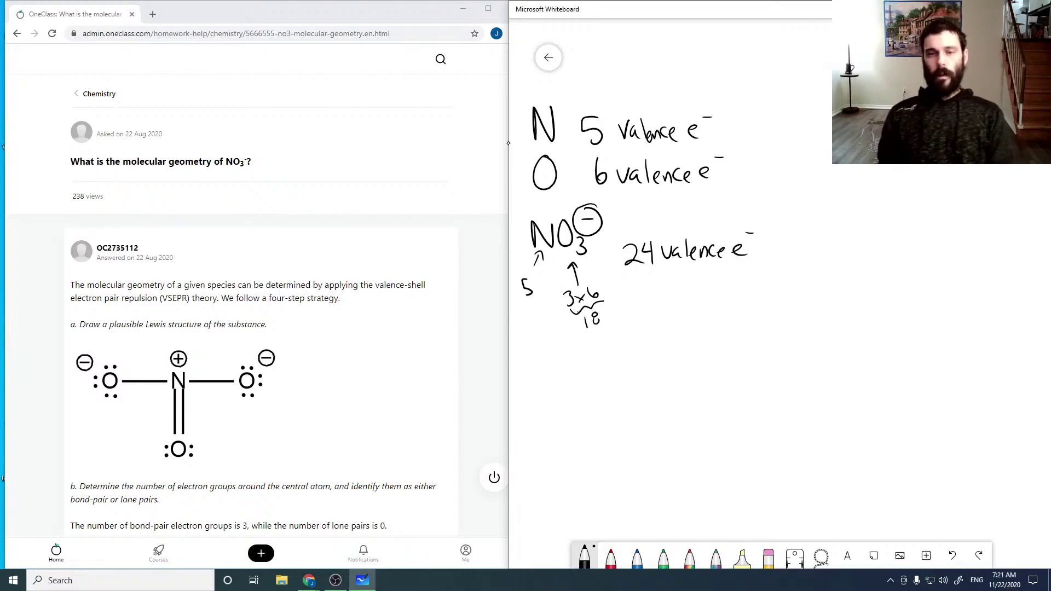
left_click_drag(601, 369, 598, 368)
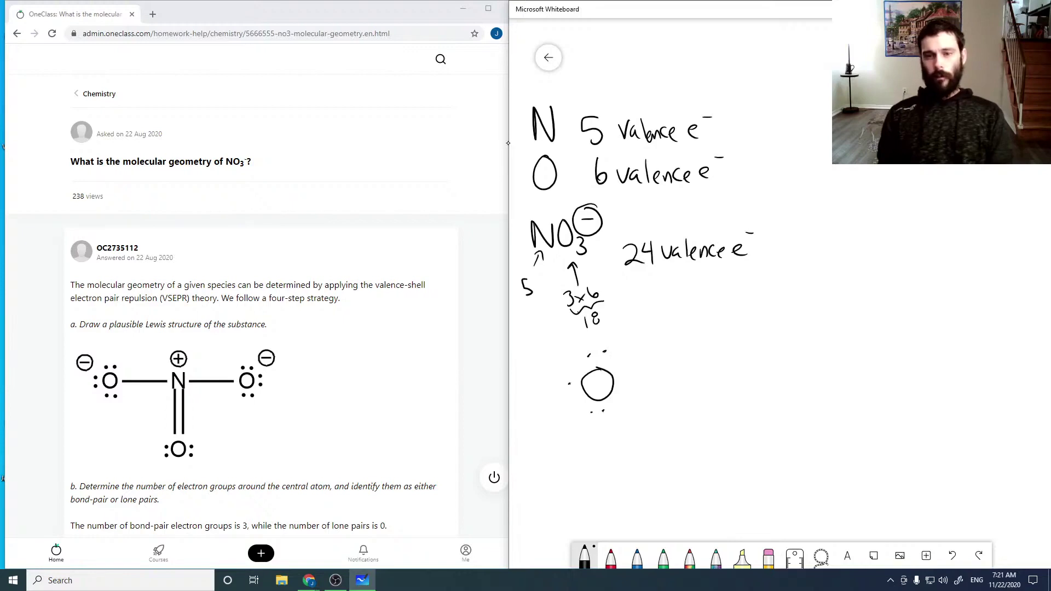
- Draw a central N with a right O and a bottom O, each with electron dots
mouse_move(667, 388)
left_mouse_down()
mouse_move(668, 368)
mouse_move(689, 364)
left_mouse_up()
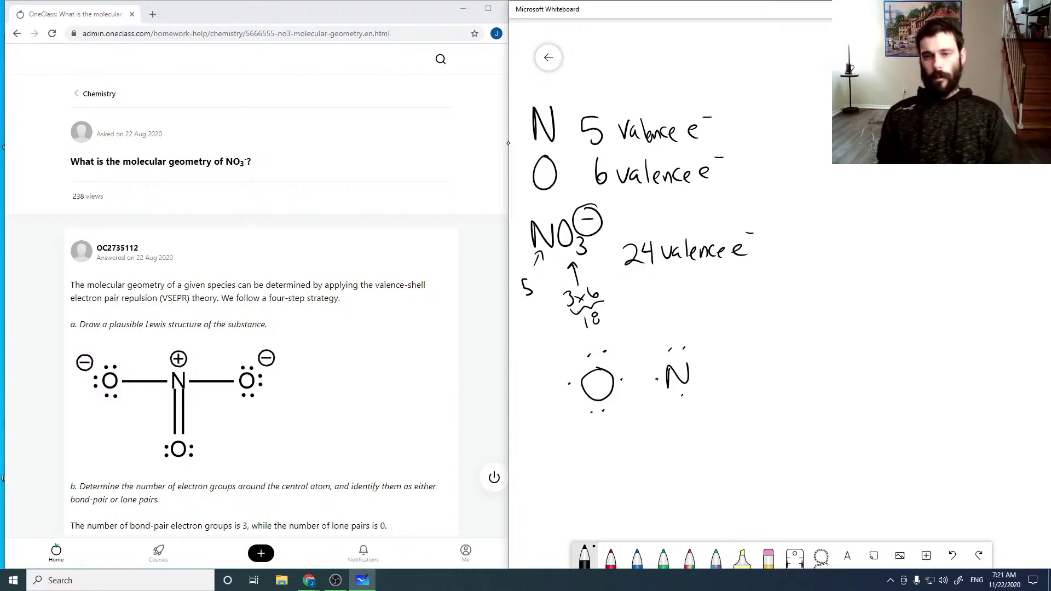
mouse_move(762, 360)
left_mouse_down()
mouse_move(771, 383)
mouse_move(774, 359)
left_mouse_up()
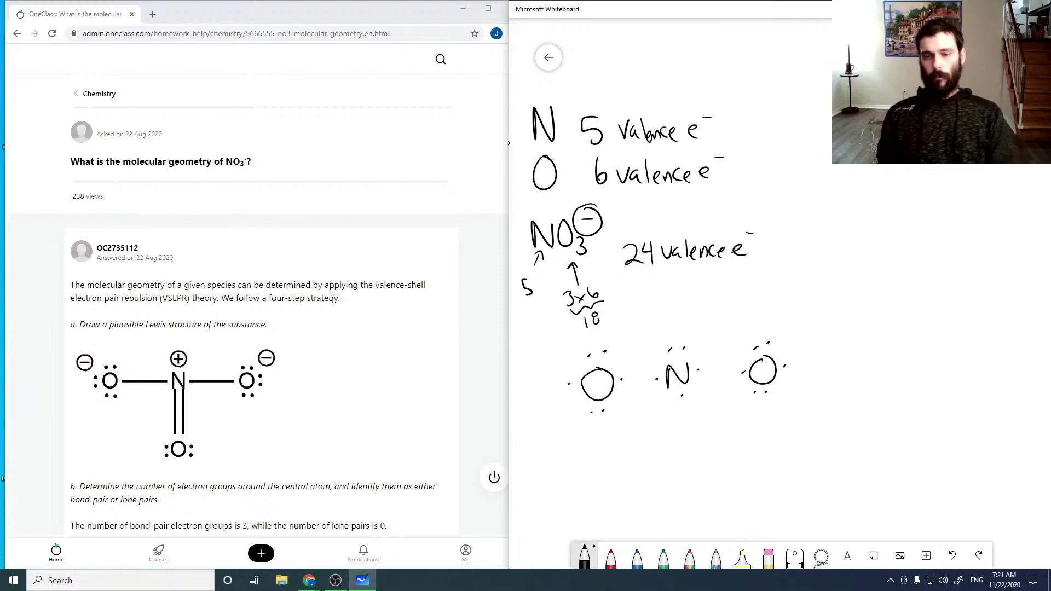
left_click_drag(684, 440, 691, 439)
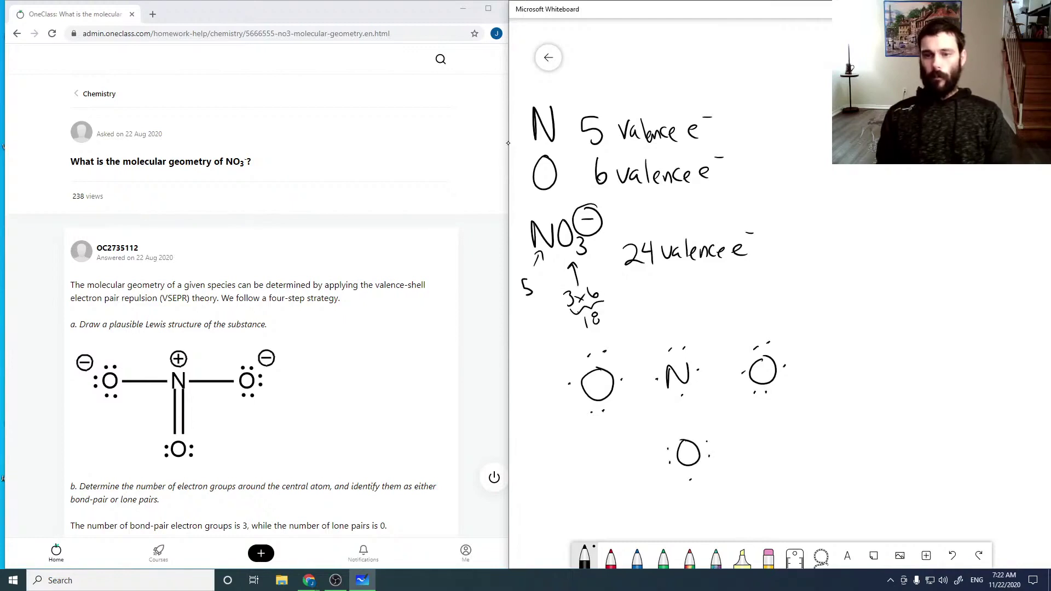
- Bond the oxygens to N, make the left bond double, and circle the left O
mouse_move(619, 382)
left_mouse_down()
mouse_move(661, 377)
mouse_move(688, 424)
left_mouse_up()
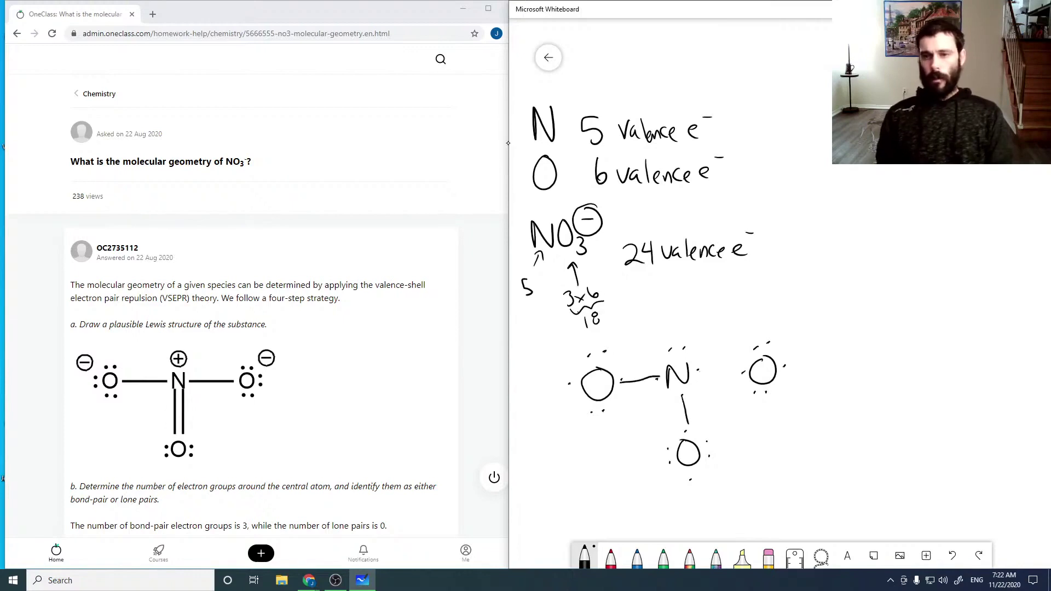
left_click_drag(698, 371, 743, 374)
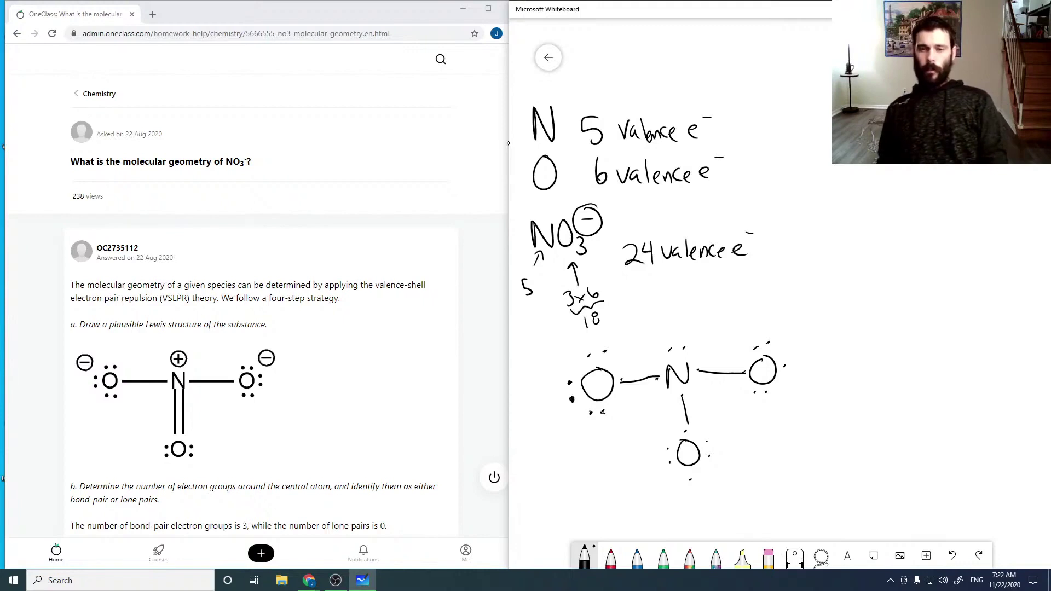
left_click_drag(623, 382, 658, 376)
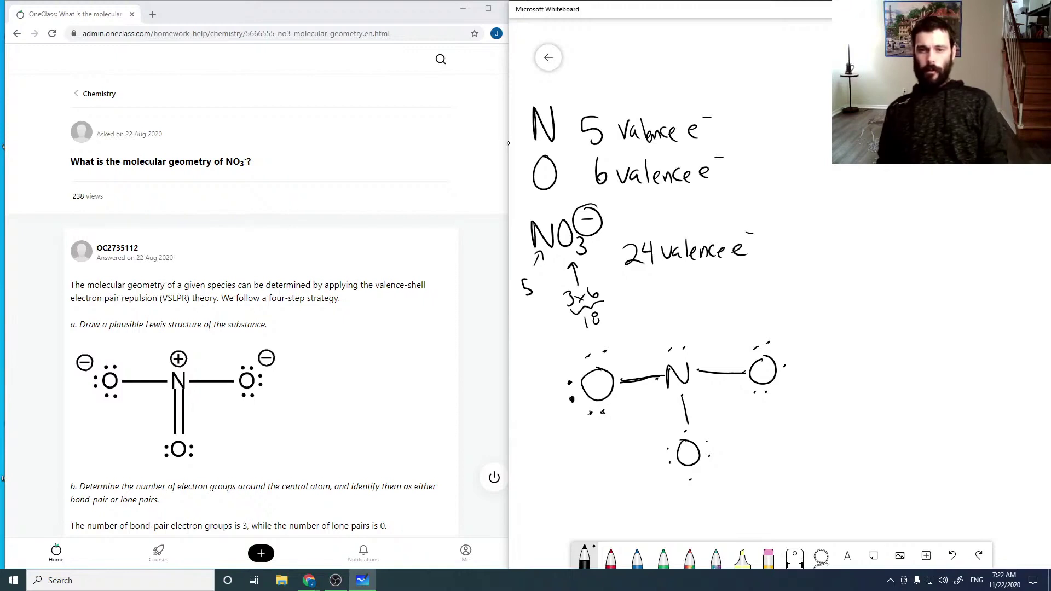
mouse_move(572, 348)
left_mouse_down()
mouse_move(564, 410)
mouse_move(602, 423)
mouse_move(626, 392)
mouse_move(622, 363)
mouse_move(591, 347)
mouse_move(569, 358)
left_mouse_up()
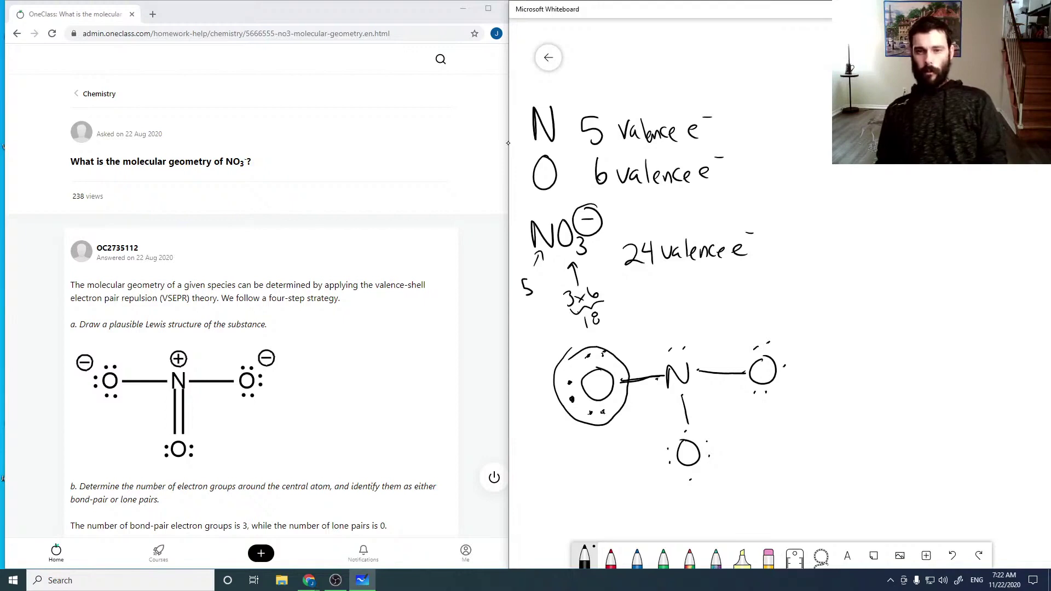
- Label the left O −1, circle N and mark it 0, and circle the right and bottom O
mouse_move(529, 365)
left_mouse_down()
mouse_move(548, 355)
mouse_move(552, 367)
left_mouse_up()
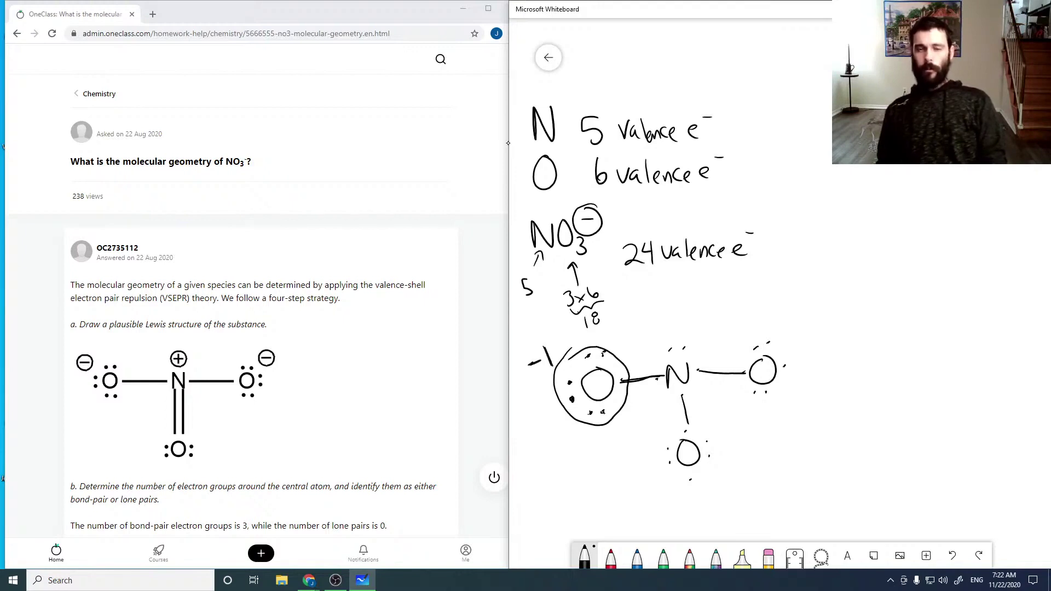
mouse_move(678, 333)
left_mouse_down()
mouse_move(654, 343)
mouse_move(648, 384)
mouse_move(666, 409)
mouse_move(691, 415)
mouse_move(709, 389)
mouse_move(675, 335)
left_mouse_up()
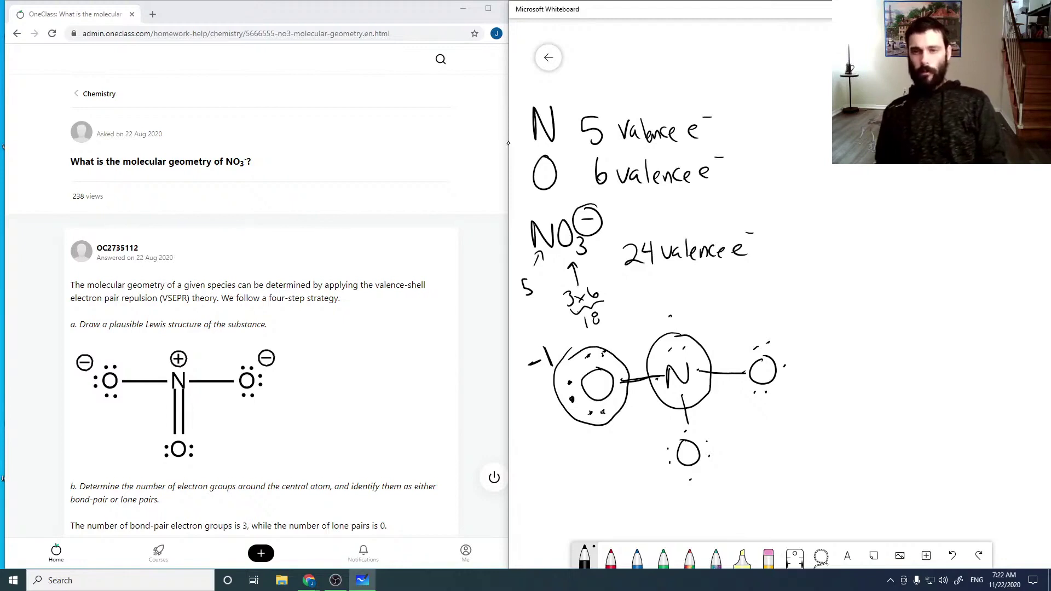
left_click_drag(670, 316, 669, 317)
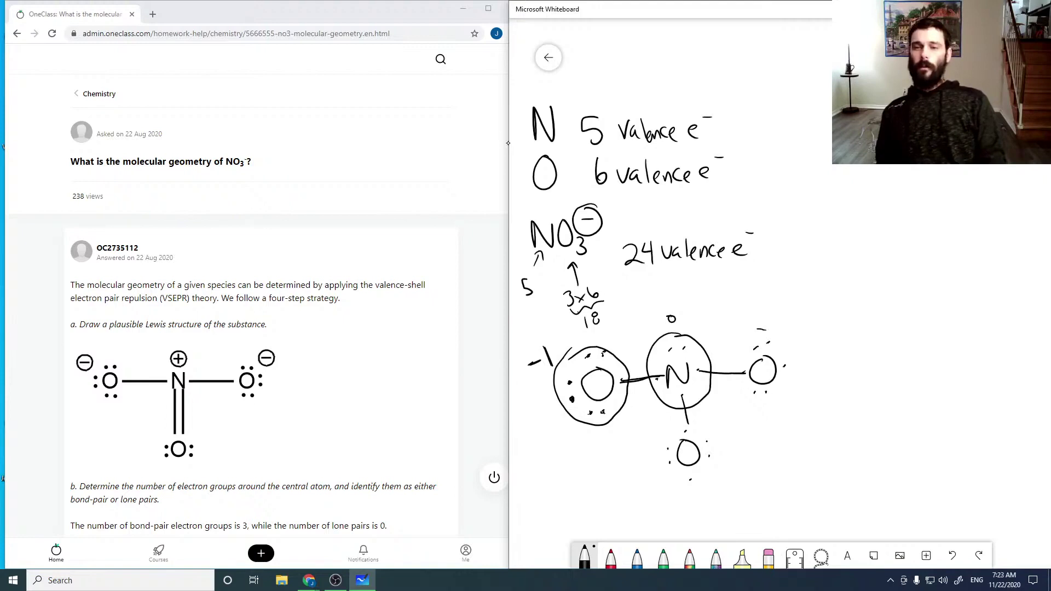
mouse_move(756, 330)
left_mouse_down()
mouse_move(733, 348)
mouse_move(740, 403)
mouse_move(778, 408)
mouse_move(806, 371)
mouse_move(762, 330)
left_mouse_up()
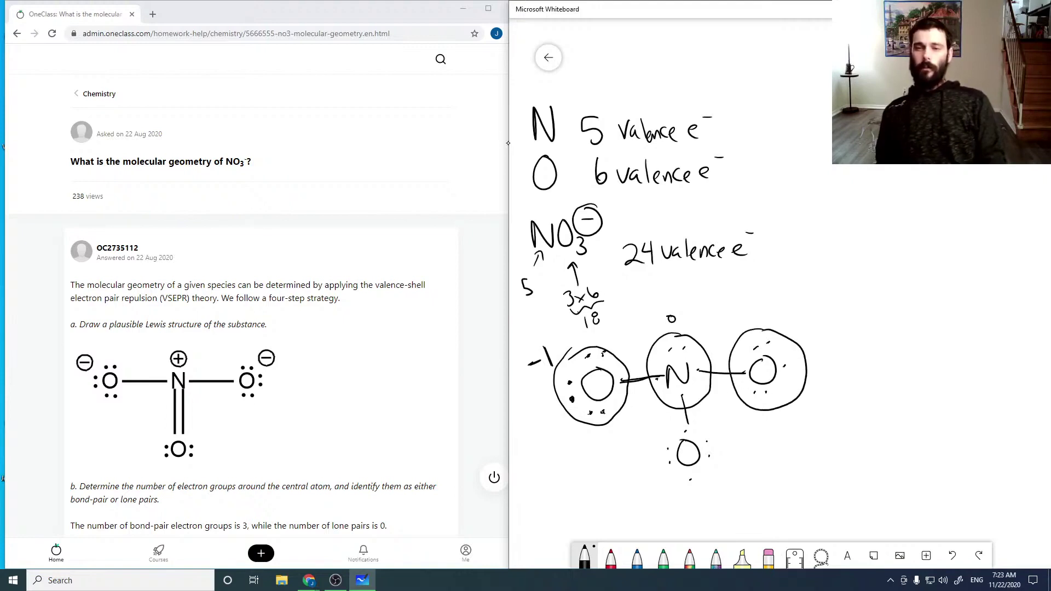
mouse_move(710, 418)
left_mouse_down()
mouse_move(660, 432)
mouse_move(653, 471)
mouse_move(697, 493)
mouse_move(737, 469)
mouse_move(708, 421)
mouse_move(684, 428)
mouse_move(679, 404)
left_mouse_up()
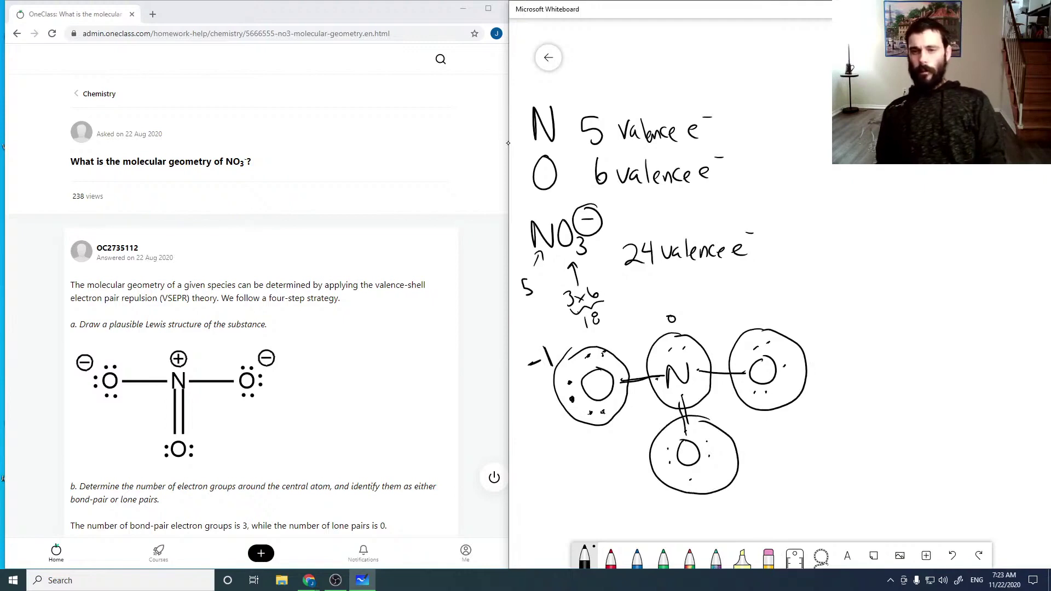
- Add an arrow to the right O with the note 'not full octet'
mouse_move(724, 447)
left_mouse_down()
mouse_move(745, 407)
mouse_move(735, 442)
mouse_move(754, 434)
left_mouse_up()
mouse_move(759, 418)
left_mouse_down()
mouse_move(748, 458)
mouse_move(756, 455)
left_mouse_up()
left_click_drag(750, 453, 770, 458)
mouse_move(779, 440)
left_mouse_down()
mouse_move(780, 465)
mouse_move(786, 456)
left_mouse_up()
left_click_drag(802, 442, 807, 451)
left_click_drag(800, 442, 823, 446)
left_click_drag(813, 434, 826, 431)
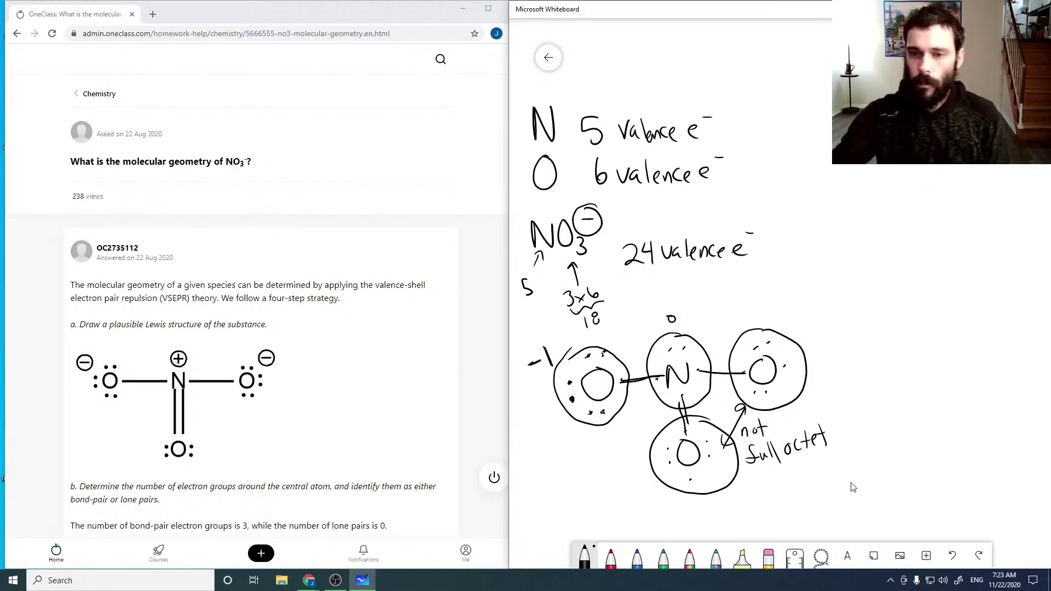
left_click_drag(854, 481, 844, 340)
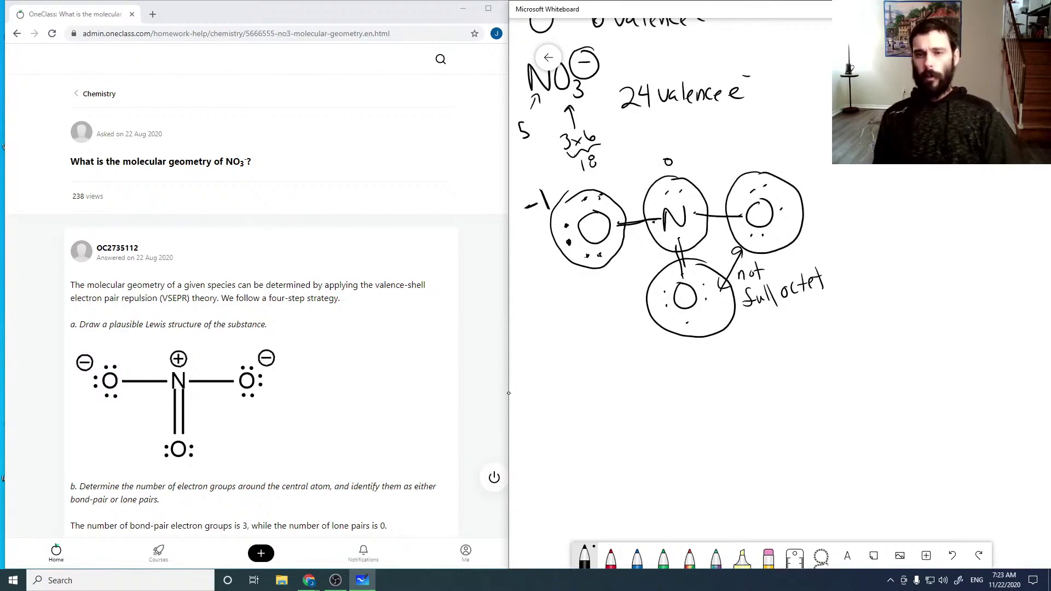
- Retrace the lower N–O bond, arrow the bottom O to the right O, and start a new O
left_click_drag(680, 253, 684, 277)
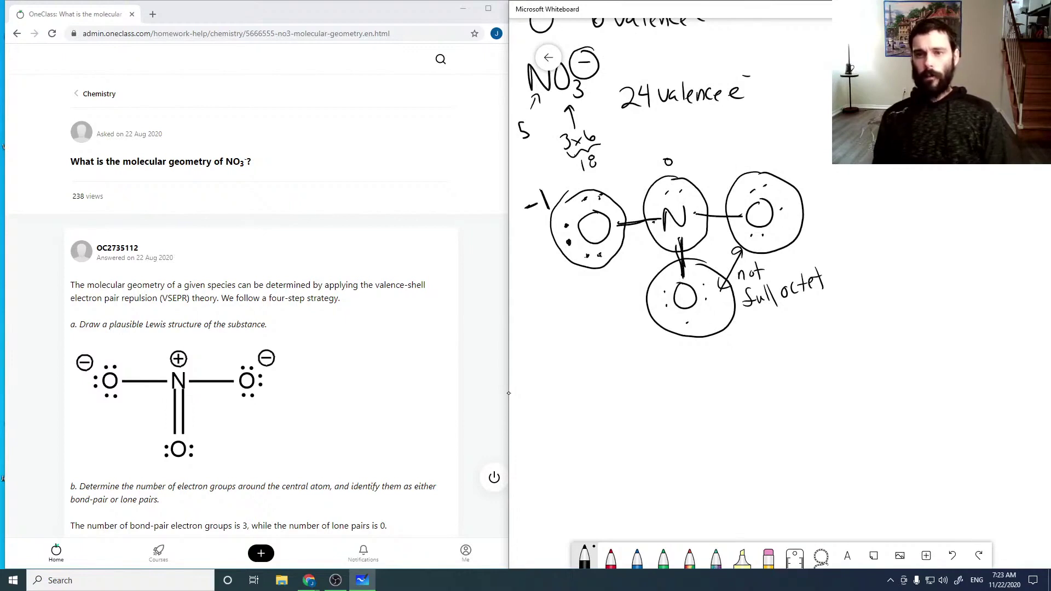
mouse_move(680, 183)
left_mouse_down()
mouse_move(652, 230)
mouse_move(674, 262)
left_mouse_up()
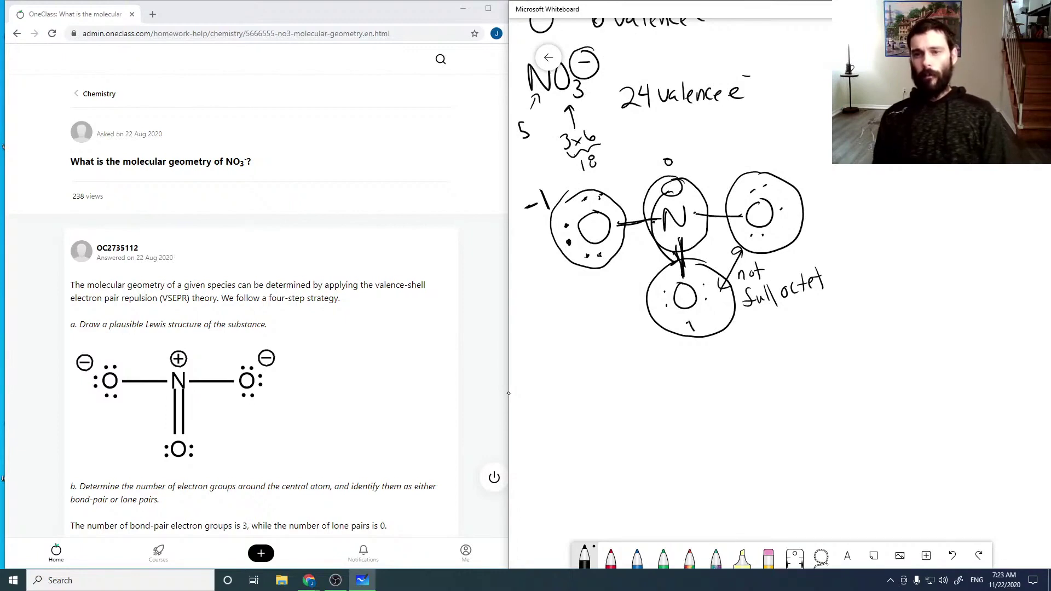
mouse_move(693, 331)
left_mouse_down()
mouse_move(724, 336)
mouse_move(787, 250)
mouse_move(787, 225)
mouse_move(793, 232)
left_mouse_up()
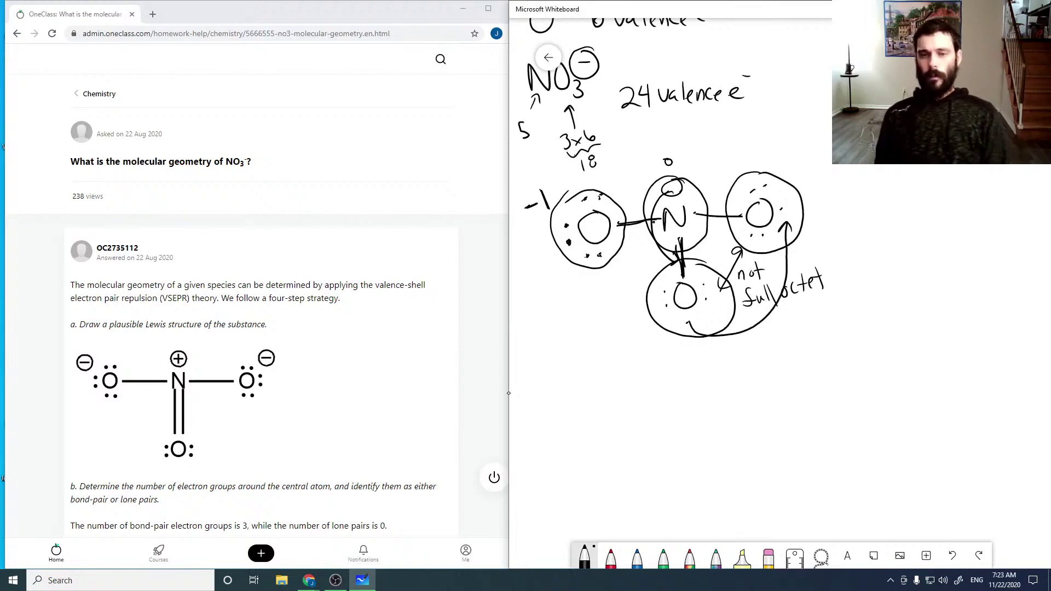
mouse_move(584, 396)
left_mouse_down()
mouse_move(571, 415)
mouse_move(585, 395)
left_mouse_up()
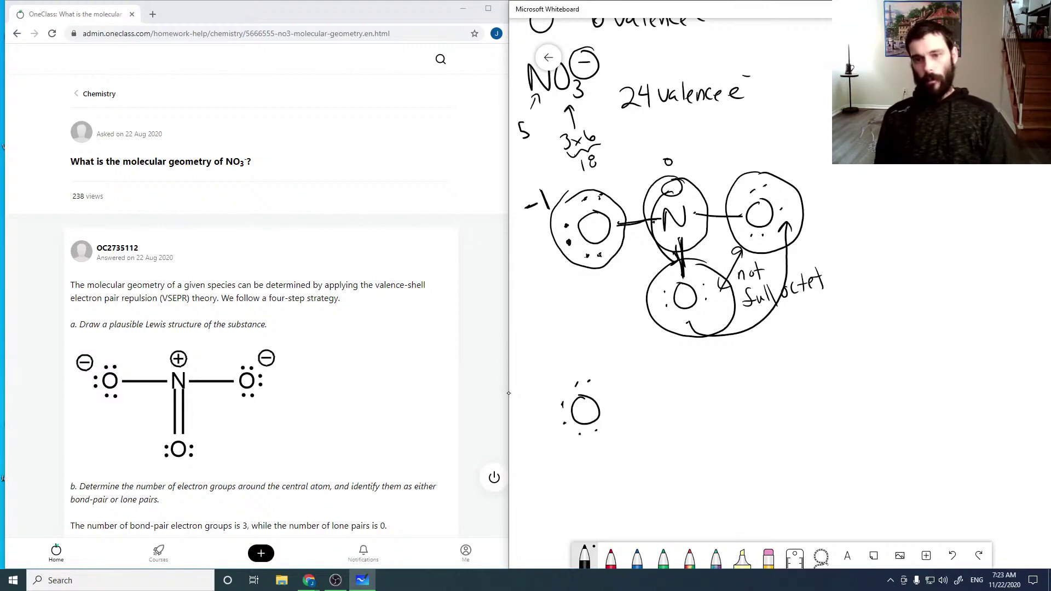
- Bond the new O to N and another O, and double-bond N to a bottom O
left_click_drag(612, 407, 749, 386)
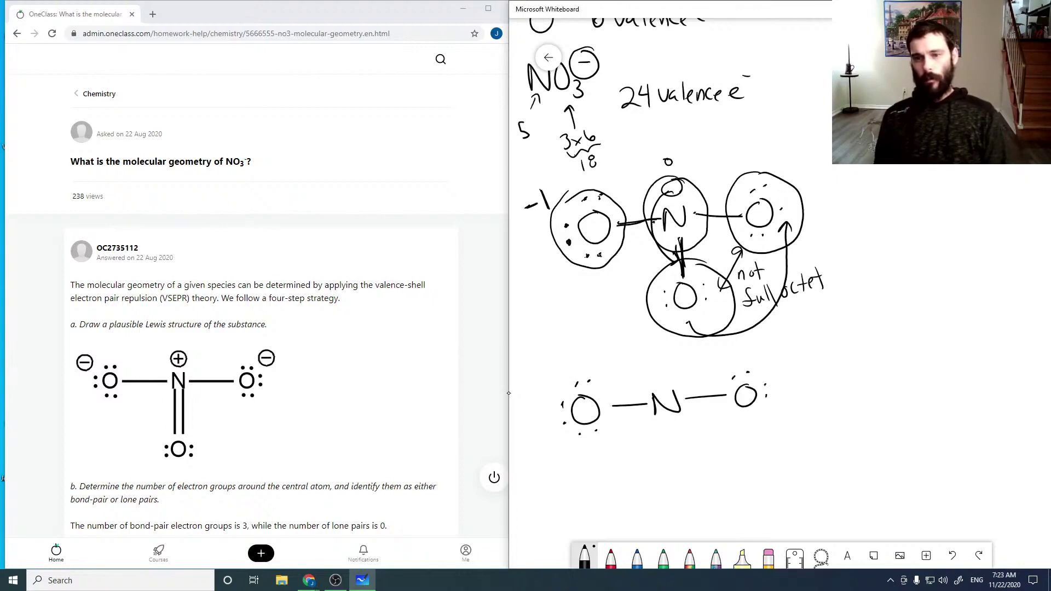
left_click_drag(669, 428, 680, 468)
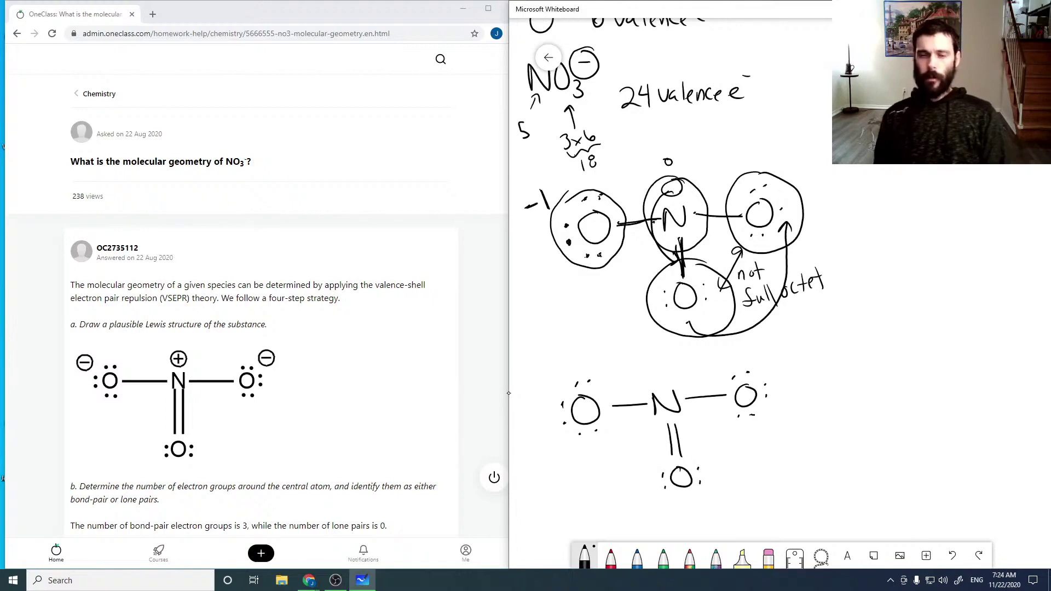
- Circle each atom of the redraw, label charges −1, +1, −1 and 0, and write NO3 beside it
mouse_move(569, 371)
left_mouse_down()
mouse_move(544, 401)
mouse_move(560, 438)
mouse_move(585, 445)
mouse_move(622, 432)
mouse_move(632, 386)
mouse_move(558, 369)
left_mouse_up()
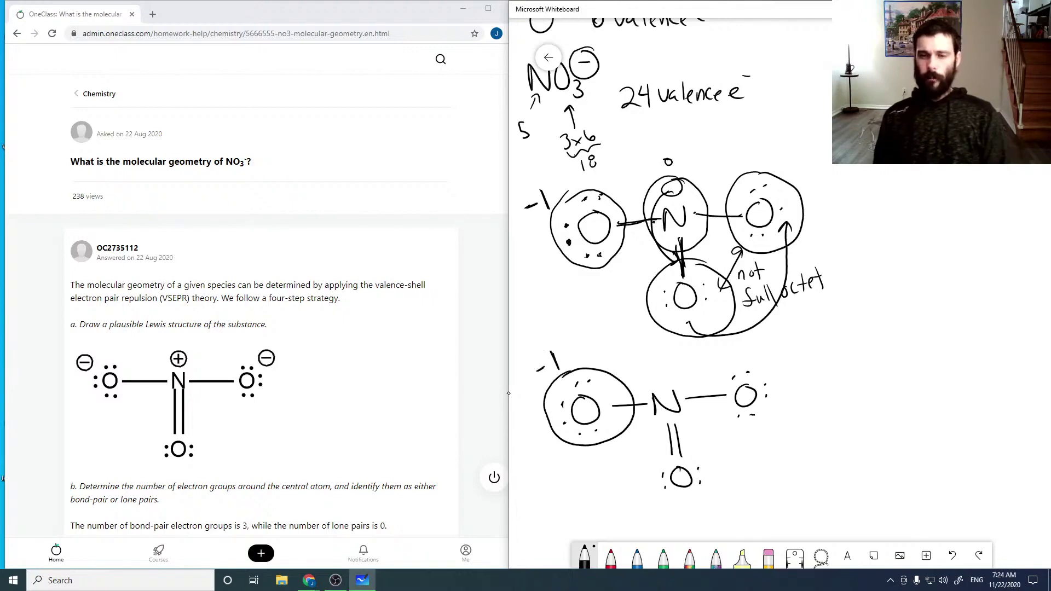
mouse_move(665, 375)
left_mouse_down()
mouse_move(634, 396)
mouse_move(648, 429)
mouse_move(687, 435)
mouse_move(704, 420)
mouse_move(707, 395)
mouse_move(657, 373)
left_mouse_up()
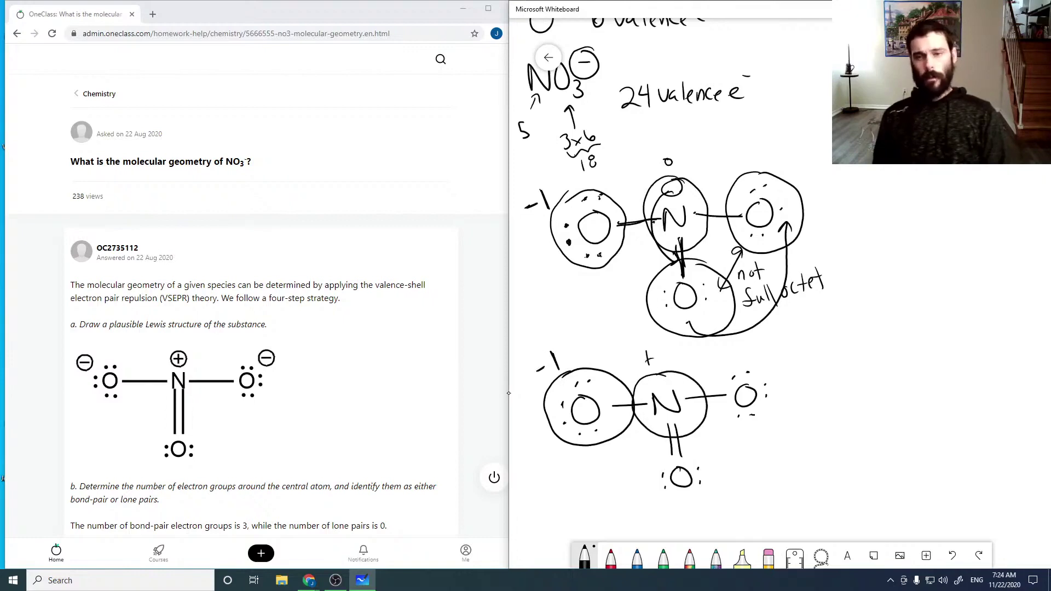
left_click_drag(662, 345, 660, 362)
mouse_move(736, 357)
left_mouse_down()
mouse_move(747, 358)
mouse_move(713, 378)
mouse_move(726, 417)
mouse_move(767, 437)
mouse_move(777, 368)
mouse_move(742, 356)
mouse_move(789, 357)
left_mouse_up()
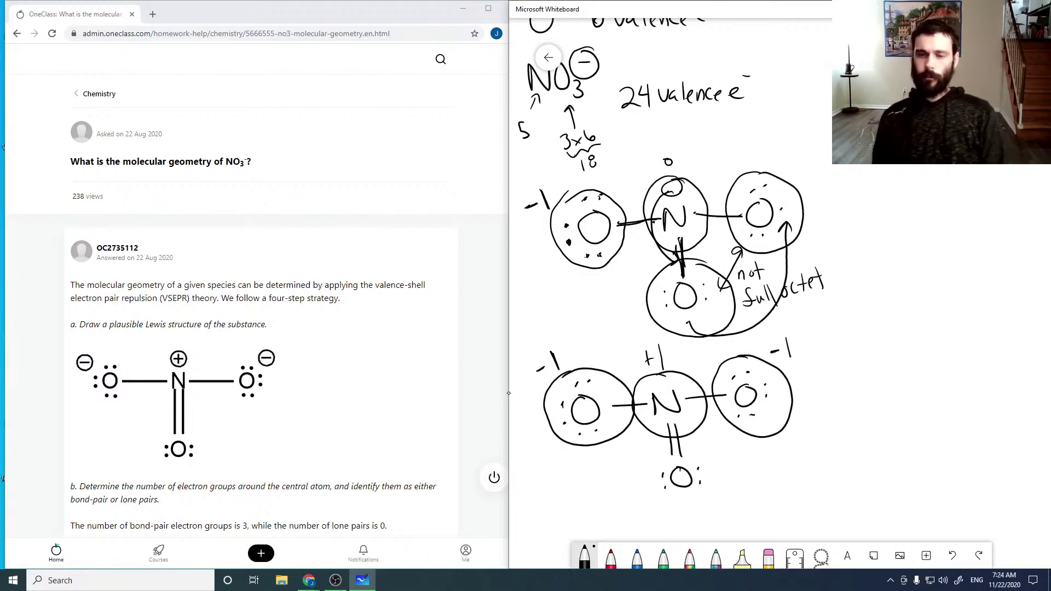
mouse_move(686, 438)
left_mouse_down()
mouse_move(648, 467)
mouse_move(655, 496)
mouse_move(683, 503)
mouse_move(719, 488)
mouse_move(710, 448)
mouse_move(678, 438)
left_mouse_up()
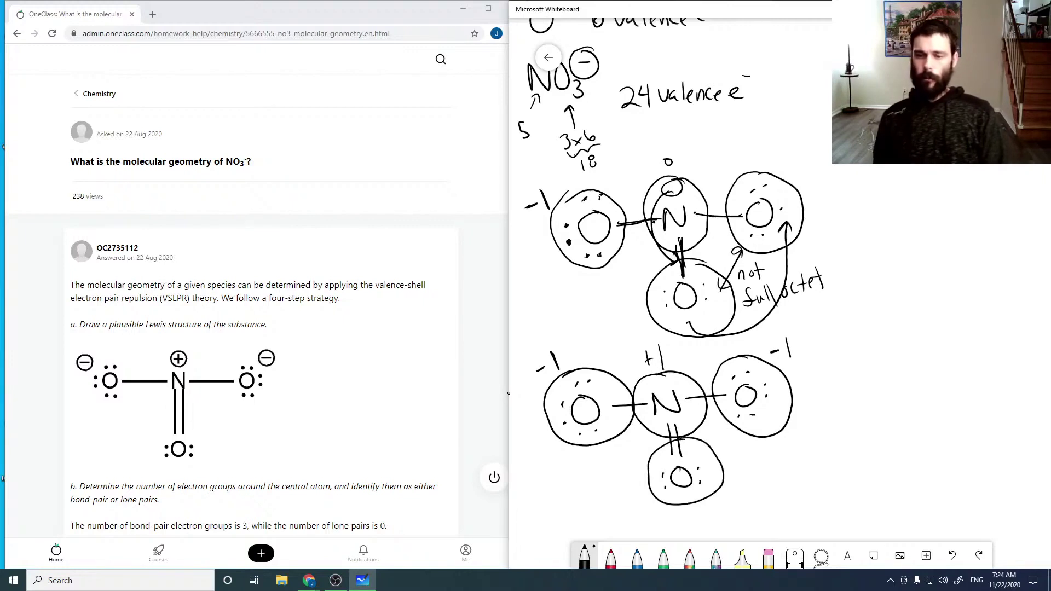
left_click_drag(736, 467, 735, 468)
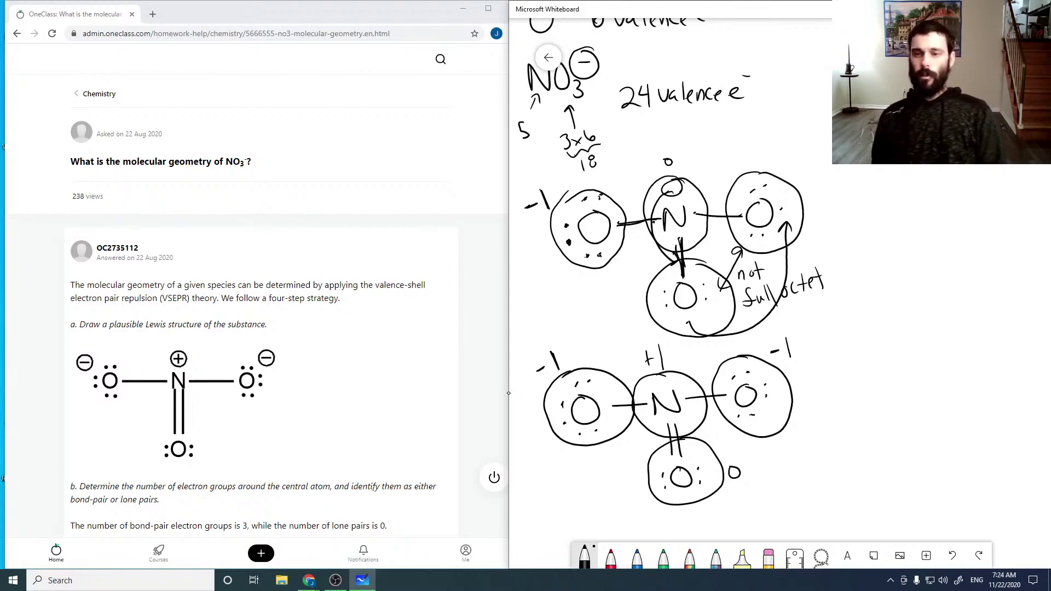
mouse_move(827, 400)
left_mouse_down()
mouse_move(827, 433)
mouse_move(858, 402)
mouse_move(876, 438)
mouse_move(865, 446)
left_mouse_up()
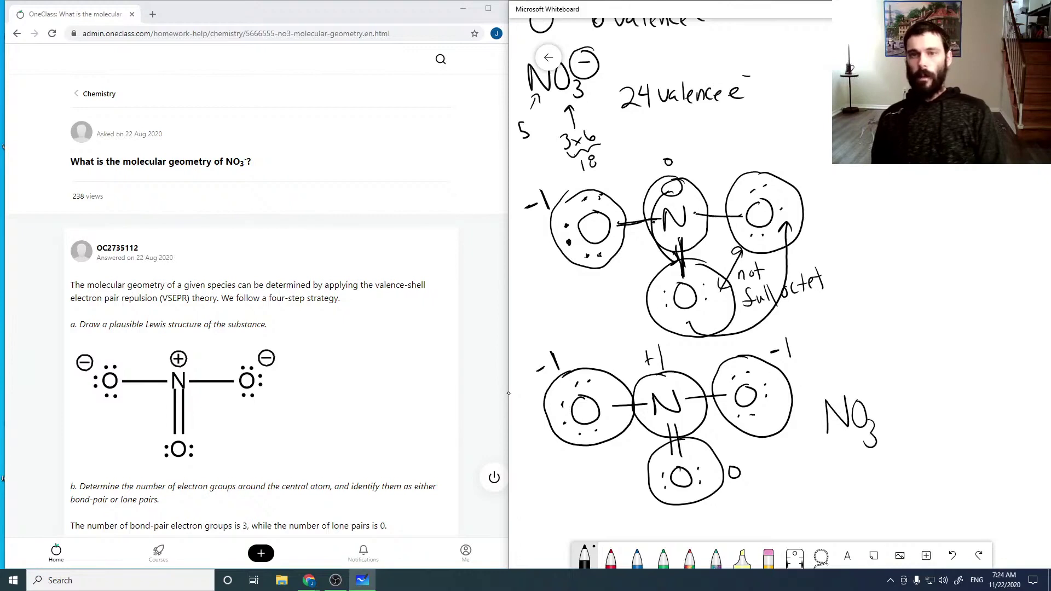
- Add a superscript minus to the NO3 label so it reads NO3⁻
left_click_drag(875, 389, 888, 388)
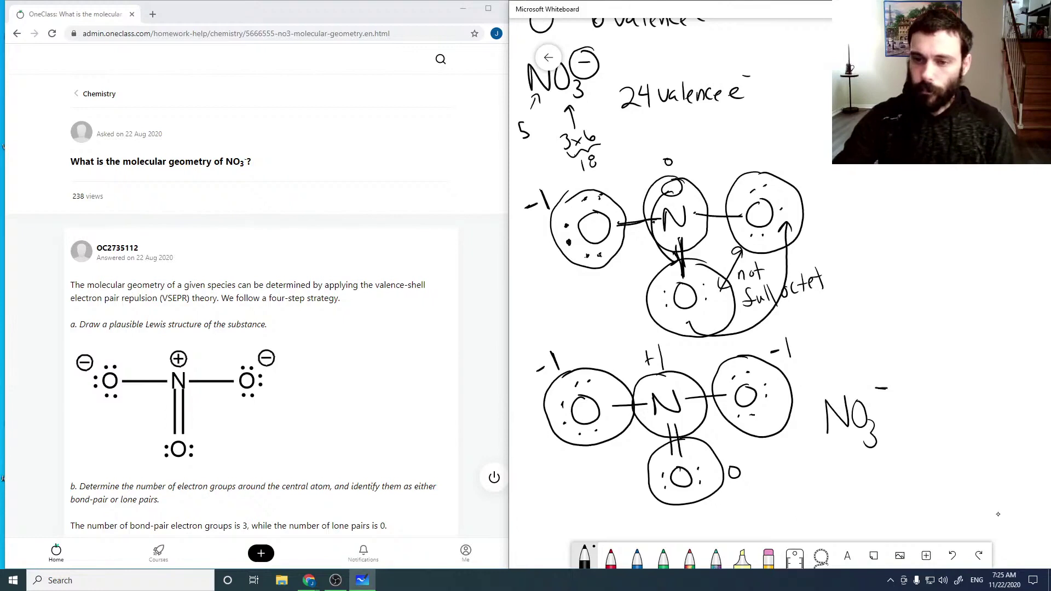
left_click_drag(850, 508, 832, 368)
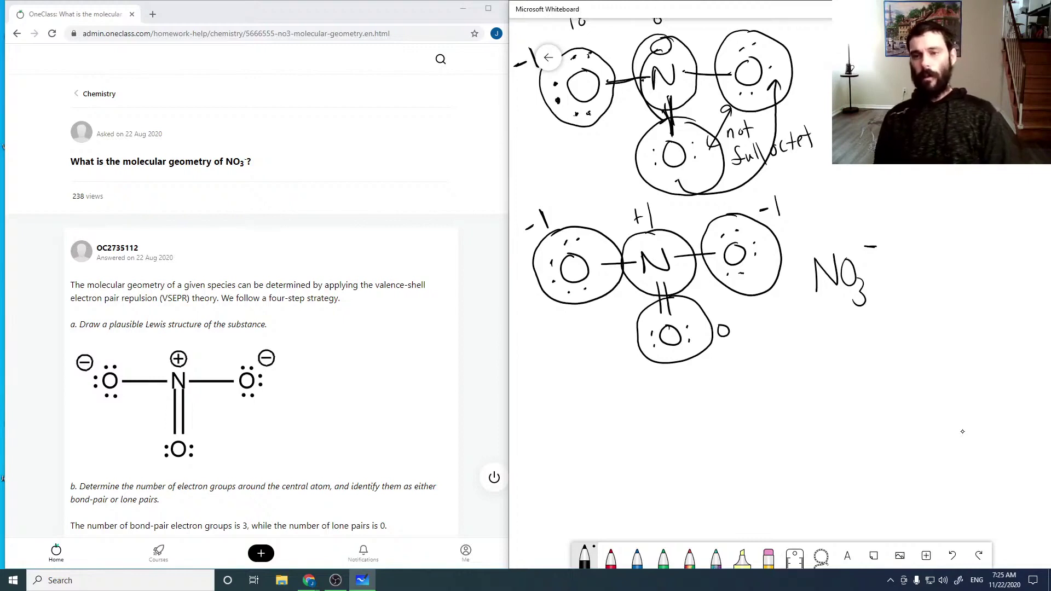
- Write AX3 under NO3⁻ and draw curved resonance arrows around the +1 nitrogen
mouse_move(814, 359)
left_mouse_down()
mouse_move(824, 320)
mouse_move(838, 360)
mouse_move(834, 340)
mouse_move(864, 355)
left_mouse_up()
mouse_move(857, 324)
left_mouse_down()
mouse_move(862, 354)
mouse_move(842, 358)
mouse_move(864, 344)
mouse_move(868, 368)
left_mouse_up()
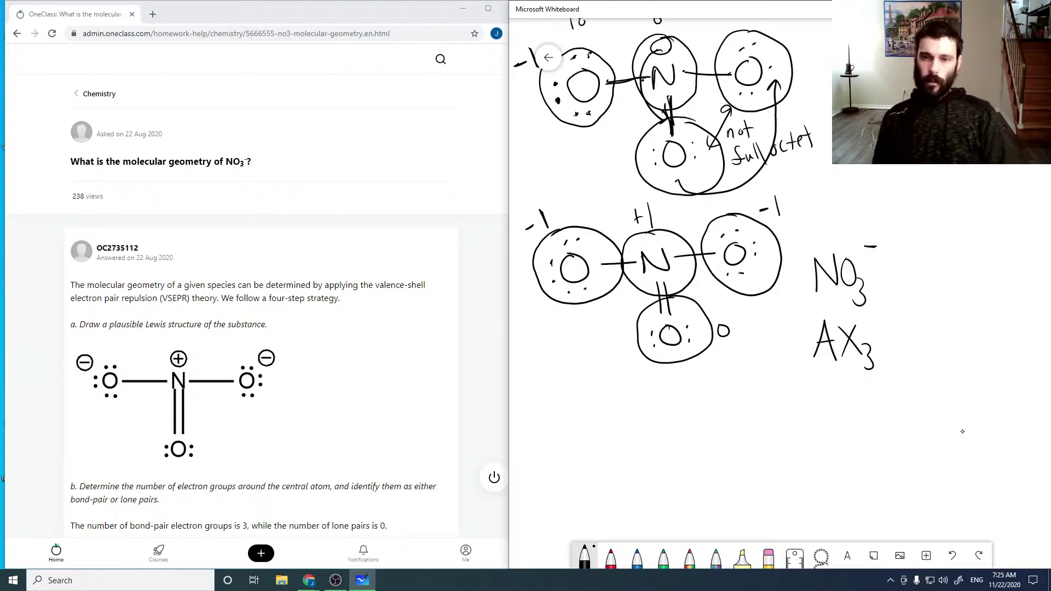
mouse_move(642, 304)
left_mouse_down()
mouse_move(621, 276)
mouse_move(650, 302)
mouse_move(695, 295)
mouse_move(706, 266)
mouse_move(683, 304)
left_mouse_up()
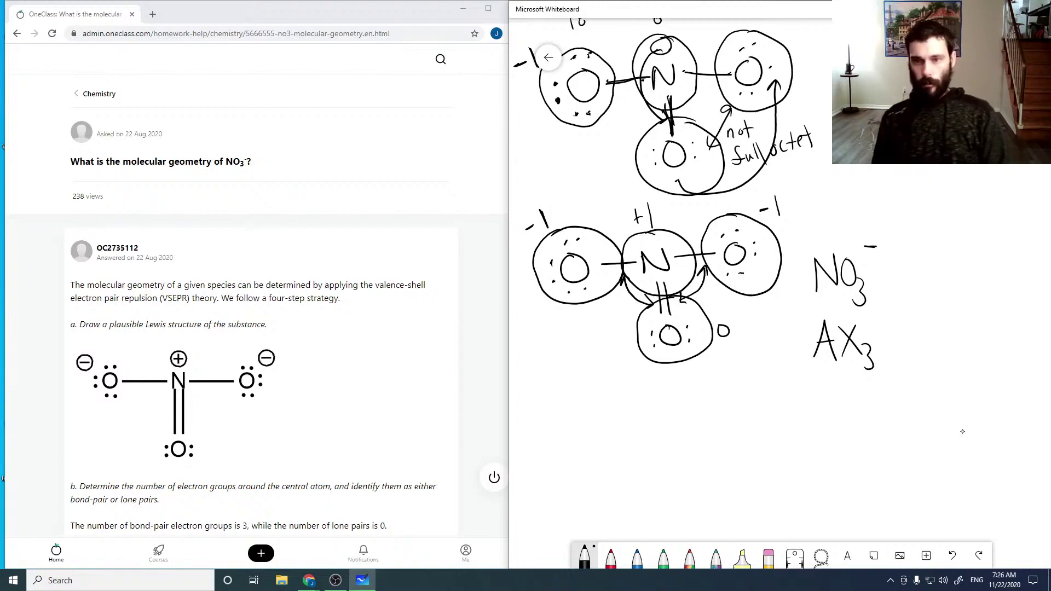
left_click_drag(614, 261, 623, 225)
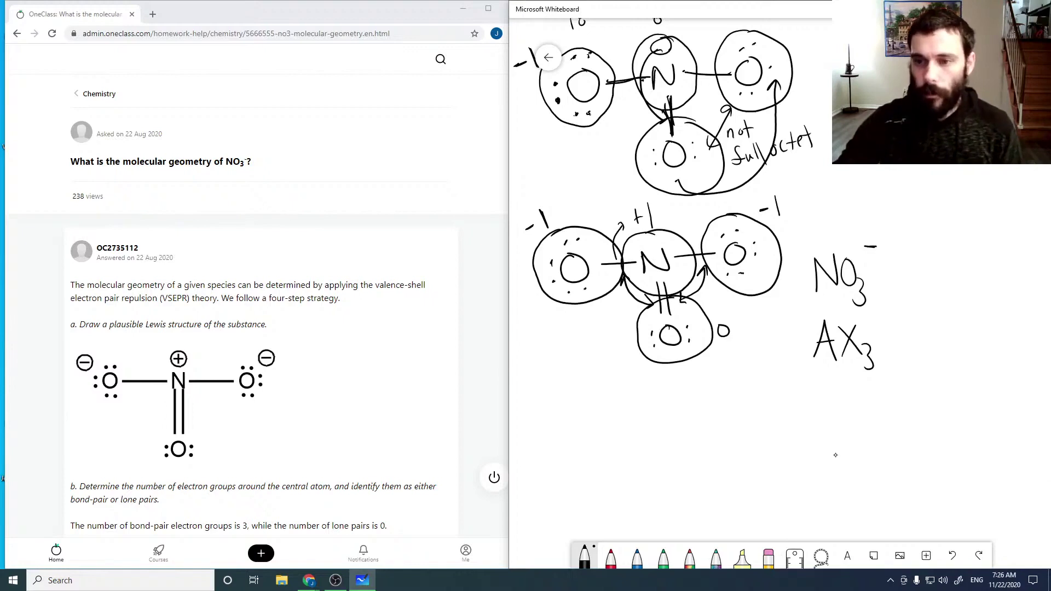
left_click_drag(833, 454, 831, 369)
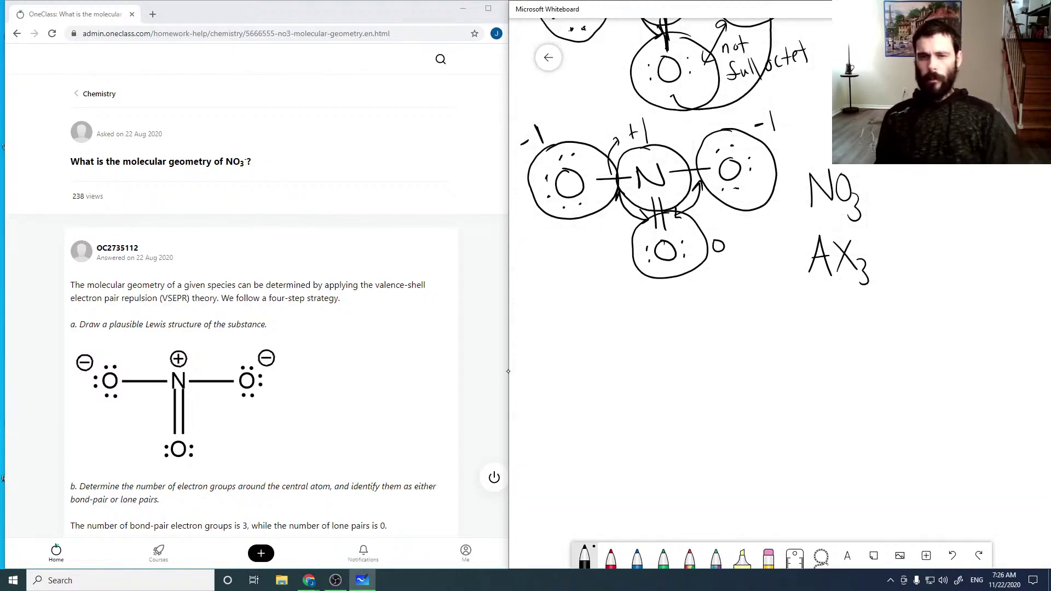
- Sketch N with two single-bonded O atoms above and a double-bonded O below
mouse_move(623, 366)
left_mouse_down()
mouse_move(628, 406)
mouse_move(652, 399)
mouse_move(650, 362)
mouse_move(688, 312)
left_mouse_up()
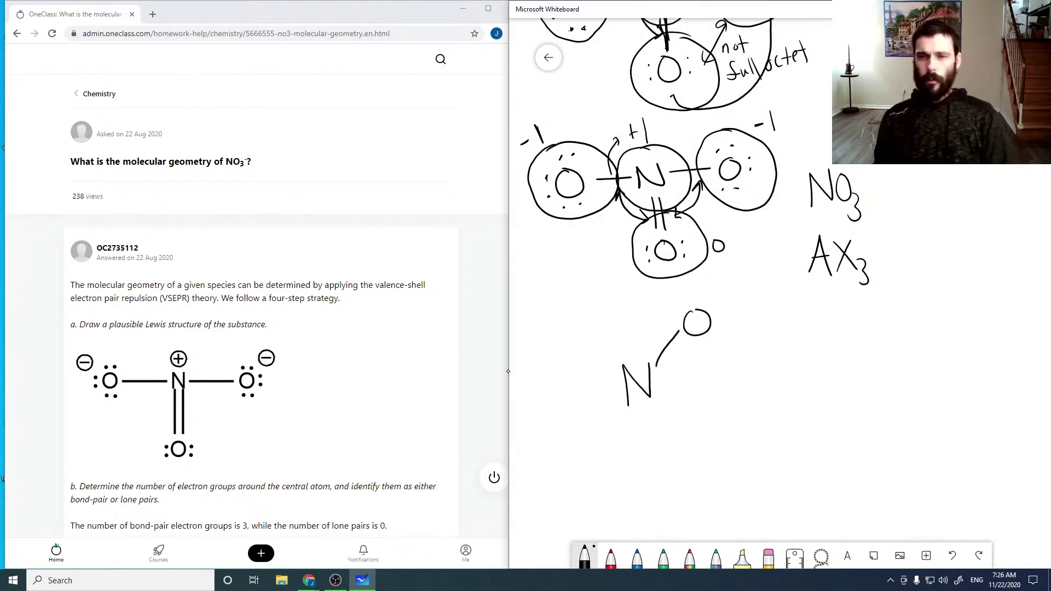
left_click_drag(617, 356, 587, 327)
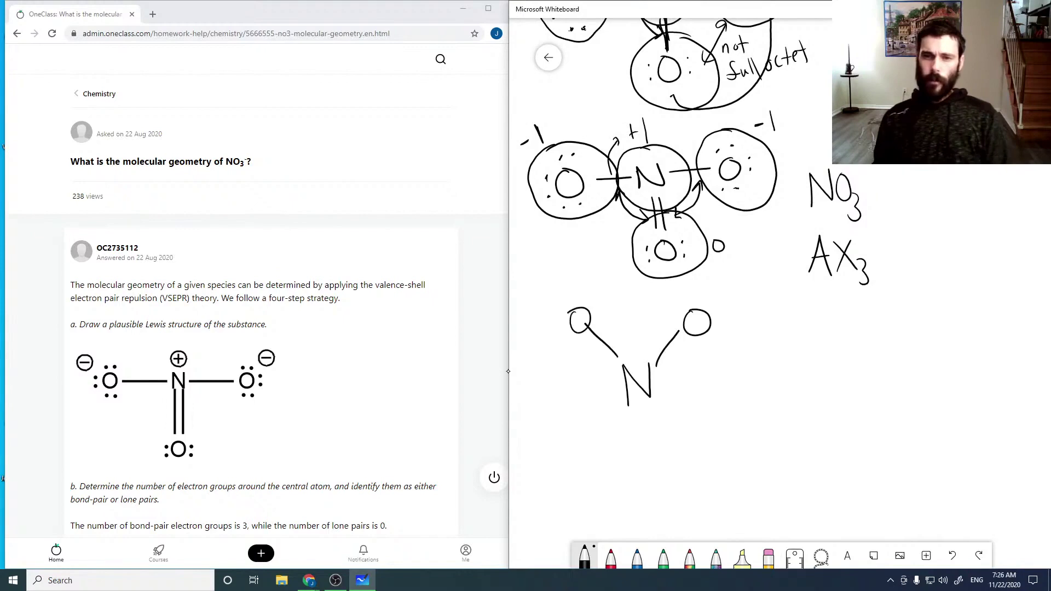
mouse_move(636, 414)
left_mouse_down()
mouse_move(640, 446)
mouse_move(650, 447)
mouse_move(644, 465)
mouse_move(648, 456)
left_mouse_up()
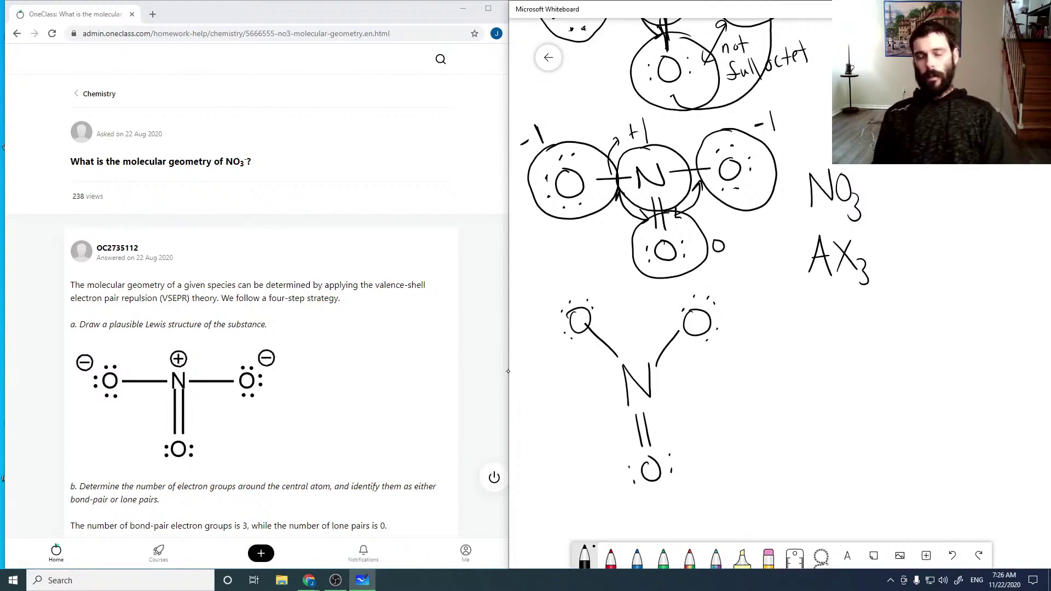
- Label the sketch 'trigonal Planar'
left_click_drag(736, 355, 737, 380)
mouse_move(730, 367)
left_mouse_down()
mouse_move(767, 377)
mouse_move(773, 358)
mouse_move(769, 387)
mouse_move(817, 373)
left_mouse_up()
left_click_drag(828, 343, 830, 380)
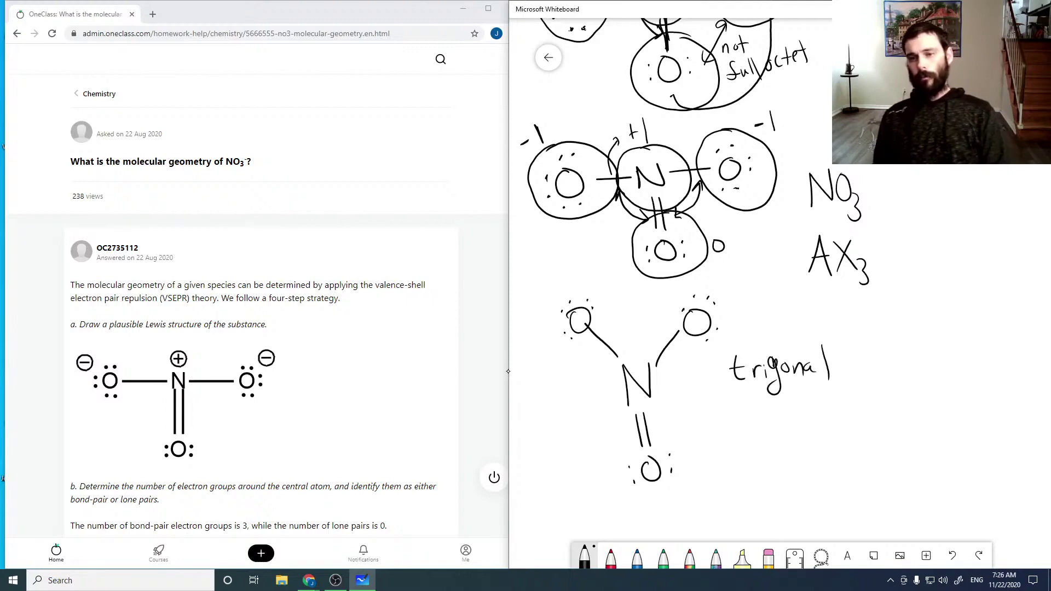
mouse_move(743, 407)
left_mouse_down()
mouse_move(746, 430)
mouse_move(747, 417)
mouse_move(764, 427)
left_mouse_up()
mouse_move(774, 415)
left_mouse_down()
mouse_move(776, 424)
mouse_move(826, 414)
left_mouse_up()
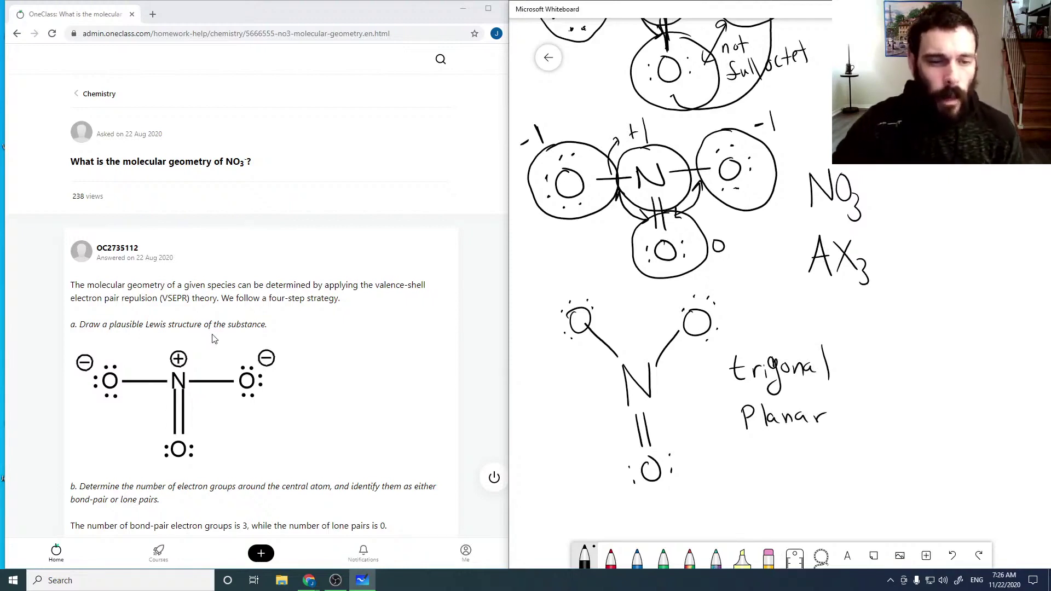
- Enter the comment 'Solution is correct' in the Verify solution box below the trigonal planar answer
scroll(210, 342, "down", 1)
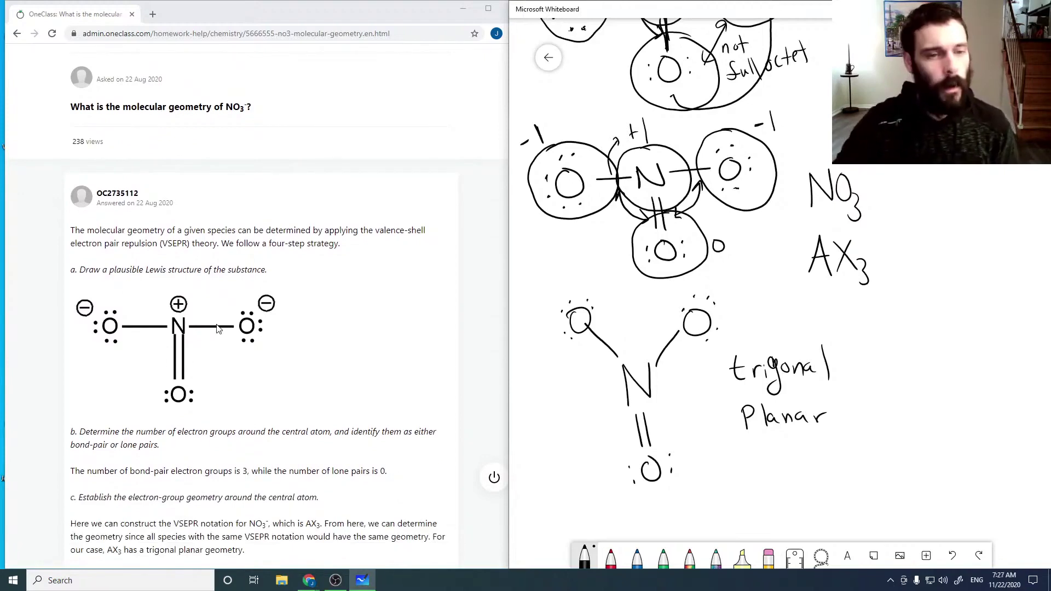
scroll(201, 258, "down", 4)
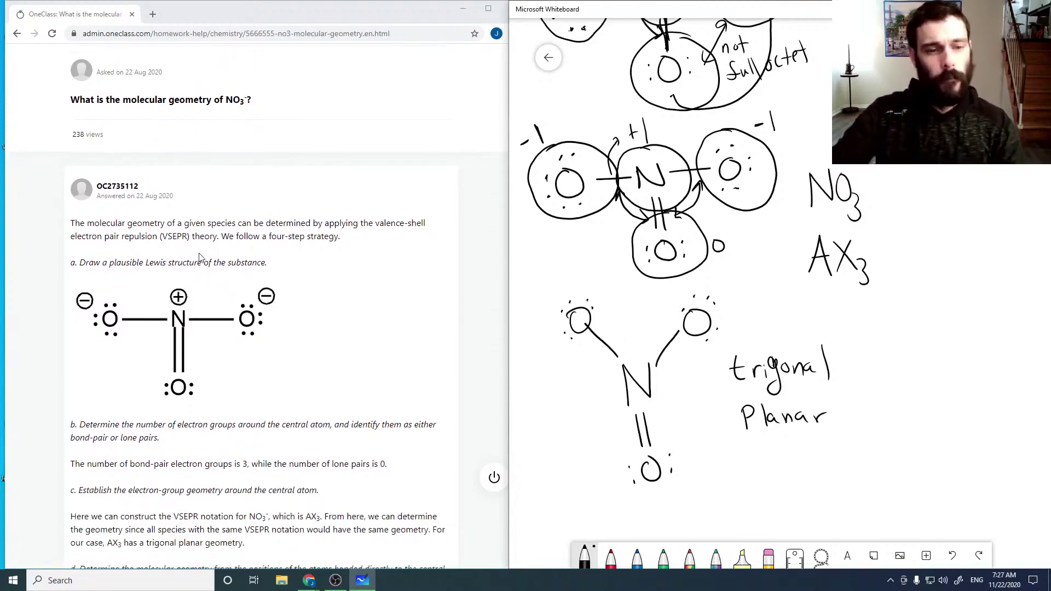
scroll(200, 257, "down", 6)
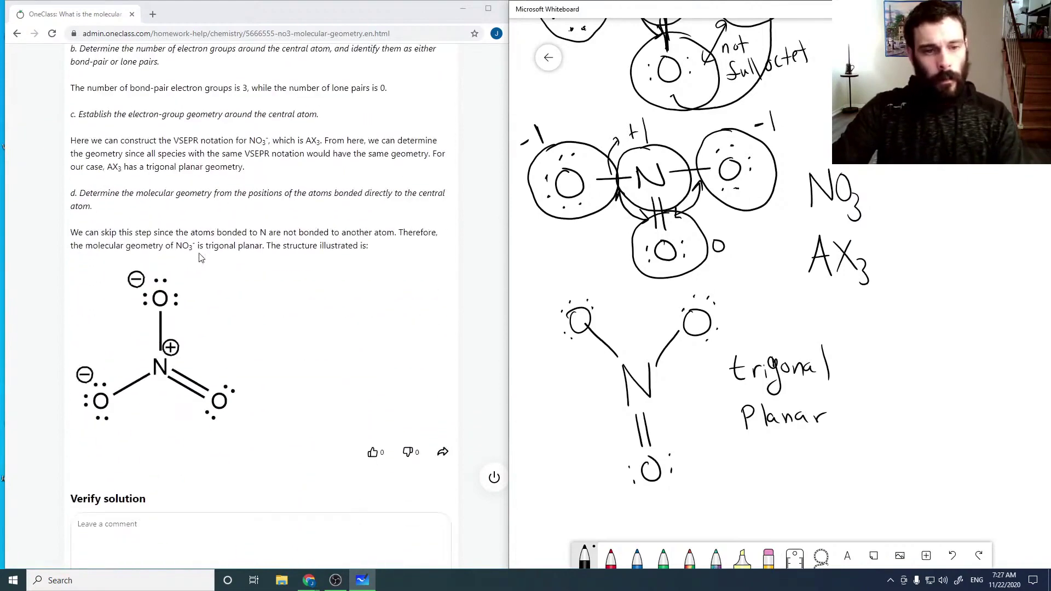
scroll(201, 258, "up", 3)
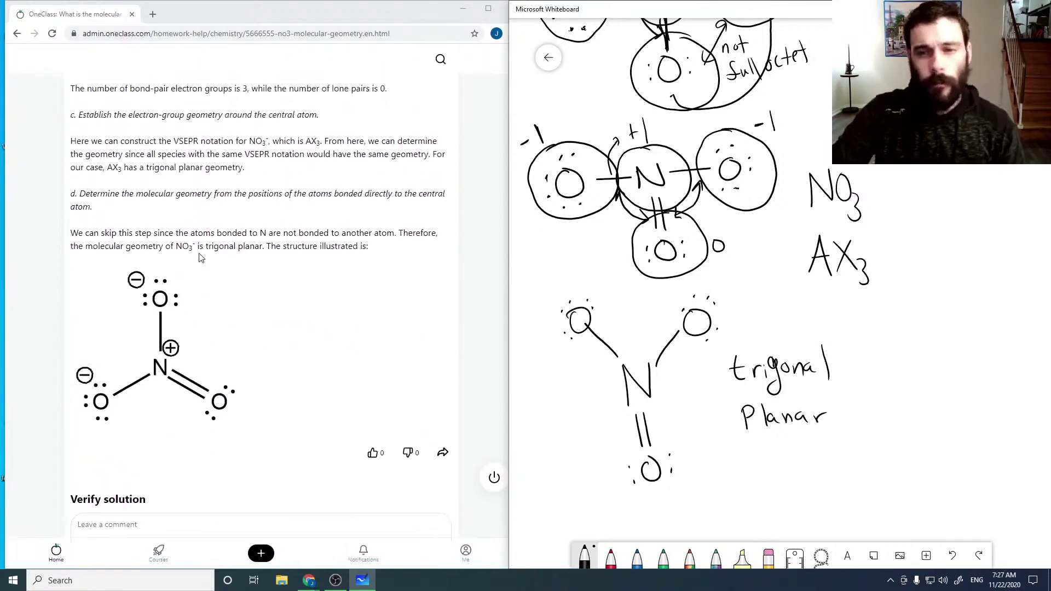
scroll(200, 257, "up", 1)
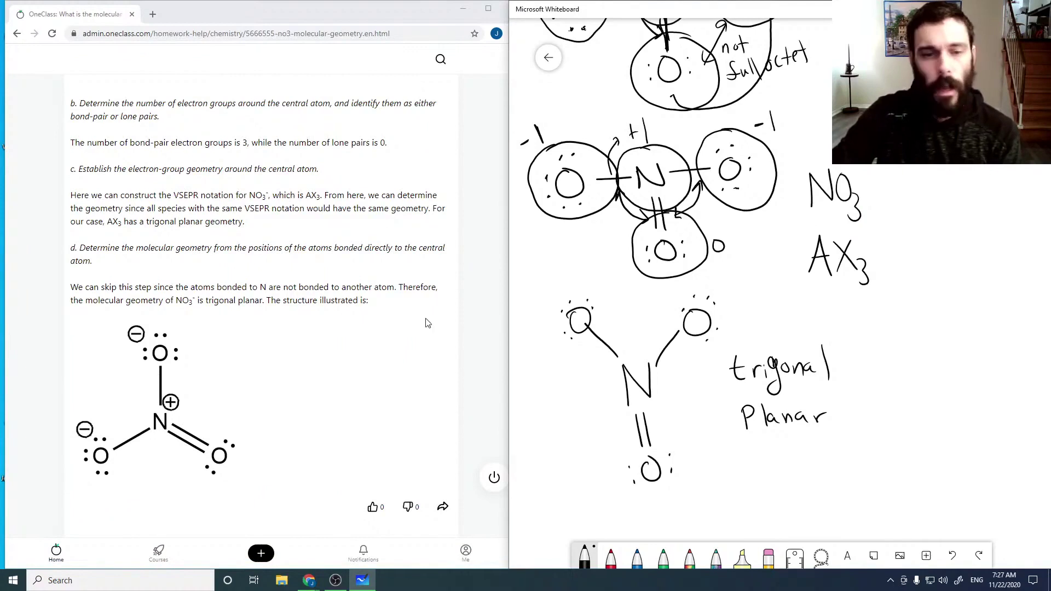
scroll(272, 258, "down", 1)
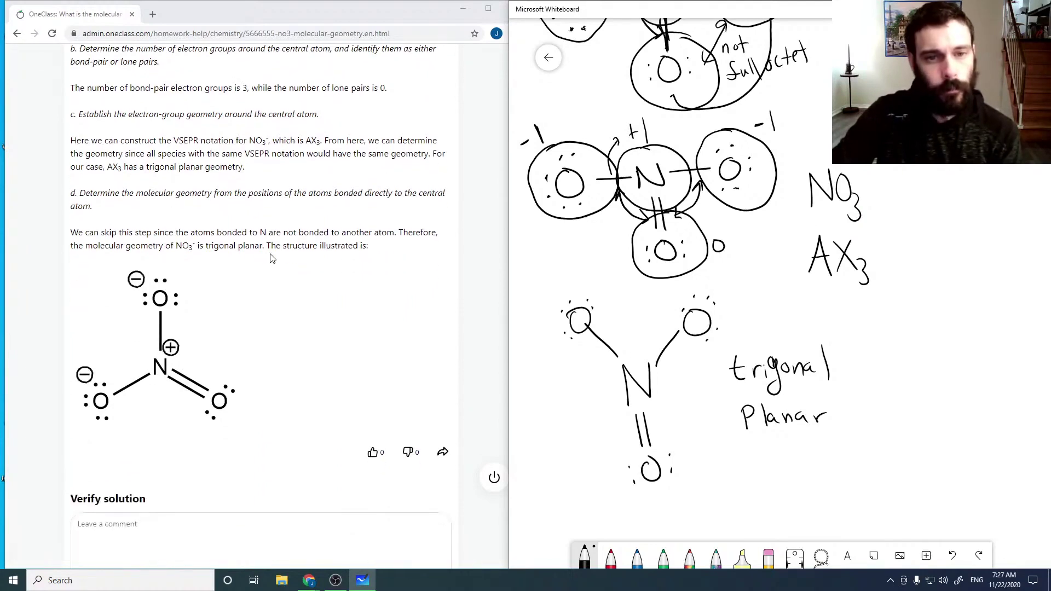
scroll(272, 258, "down", 2)
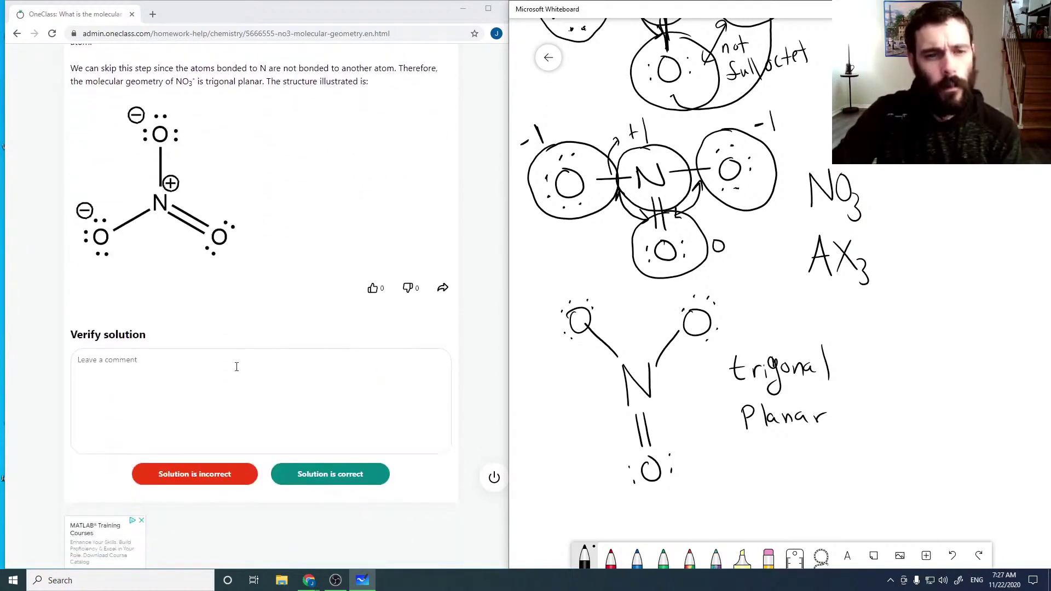
left_click(240, 364)
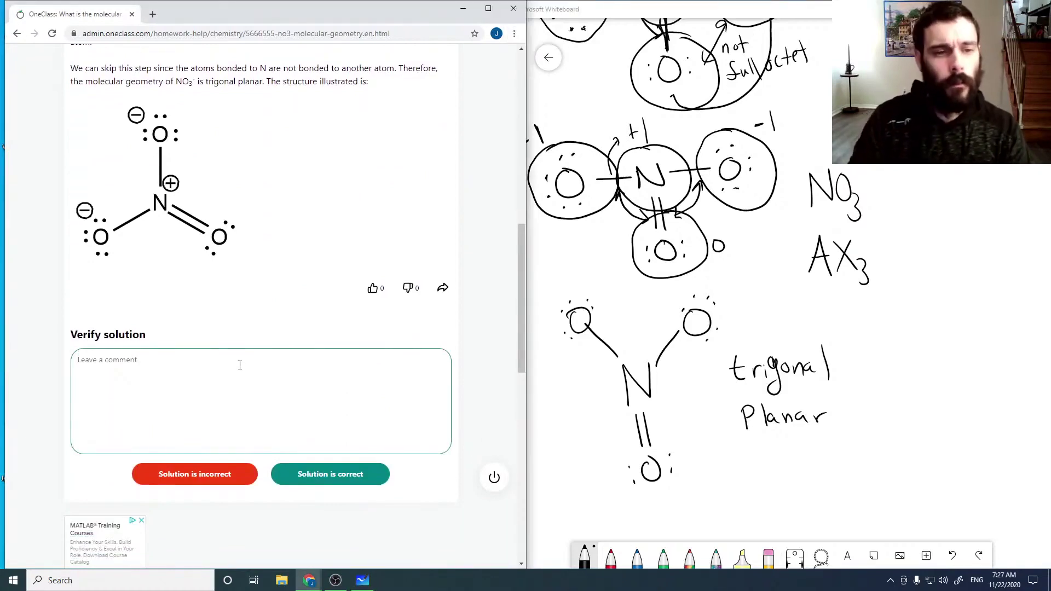
type("Solution is co")
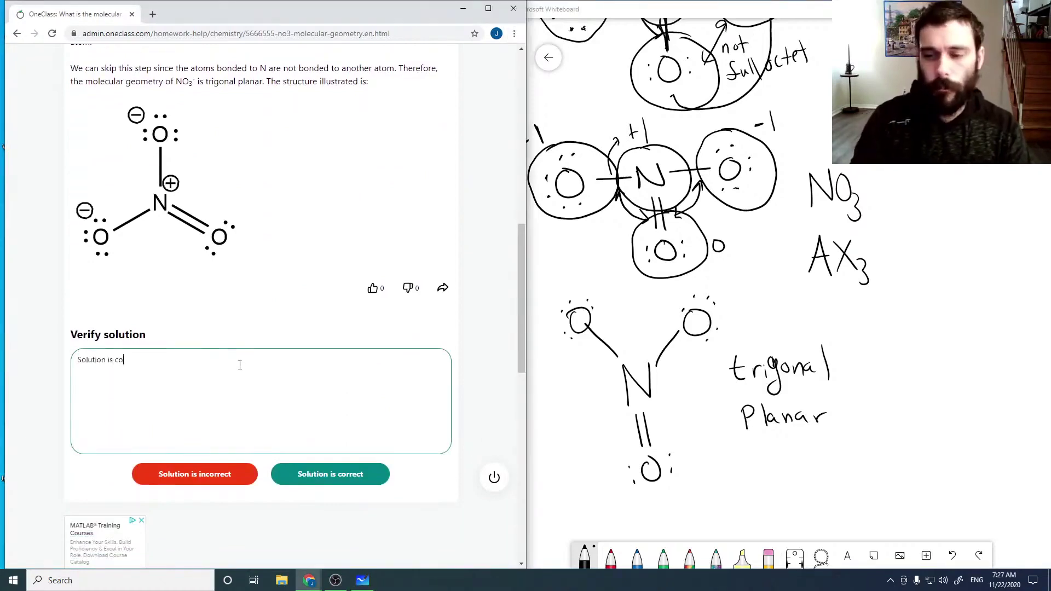
type("rrec")
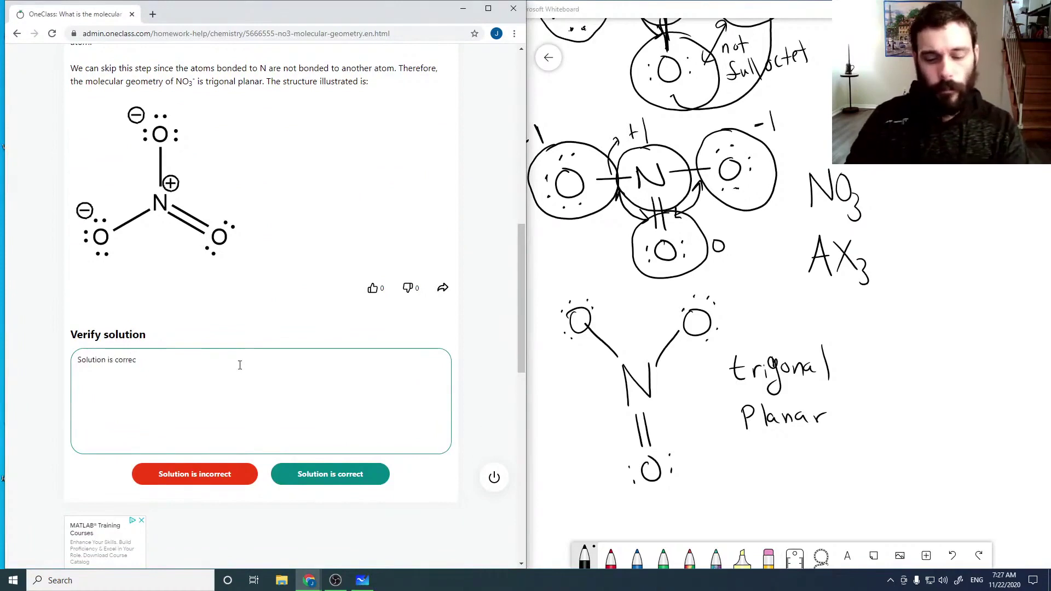